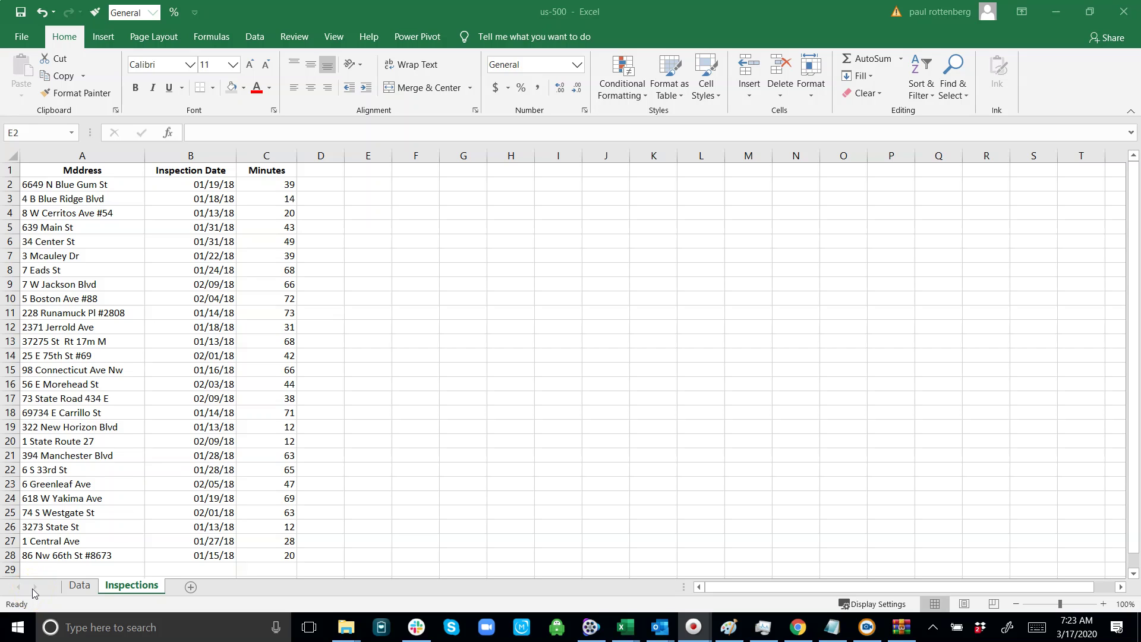
Correct the misspelled header in cell A1 to "Address".
left_click(69, 170)
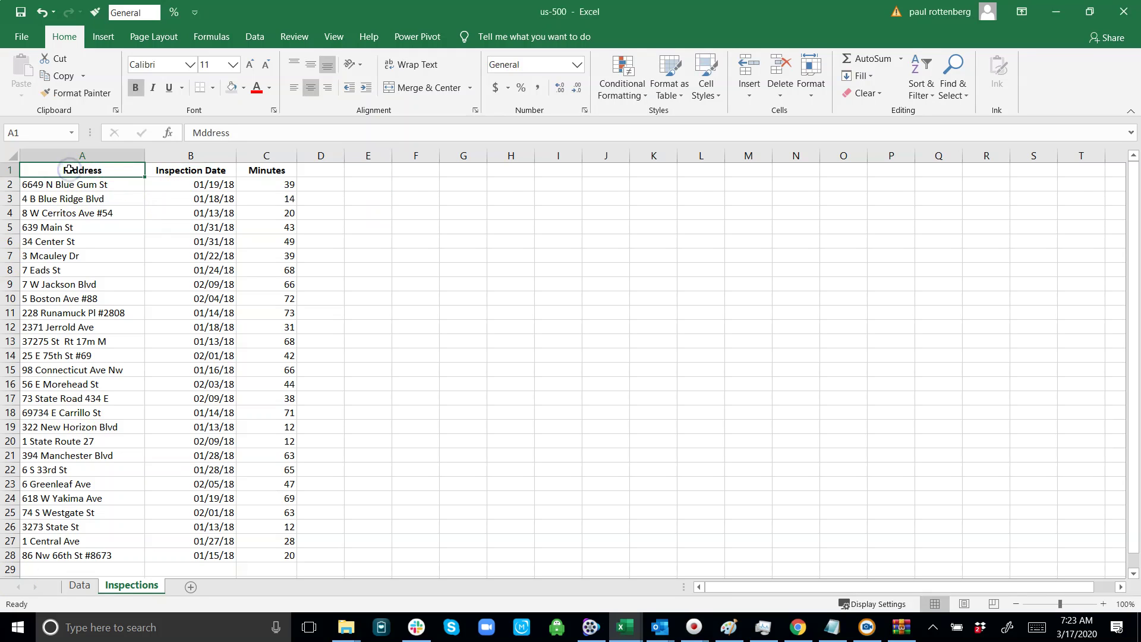
double_click(69, 170)
key("BackSpace")
type("A")
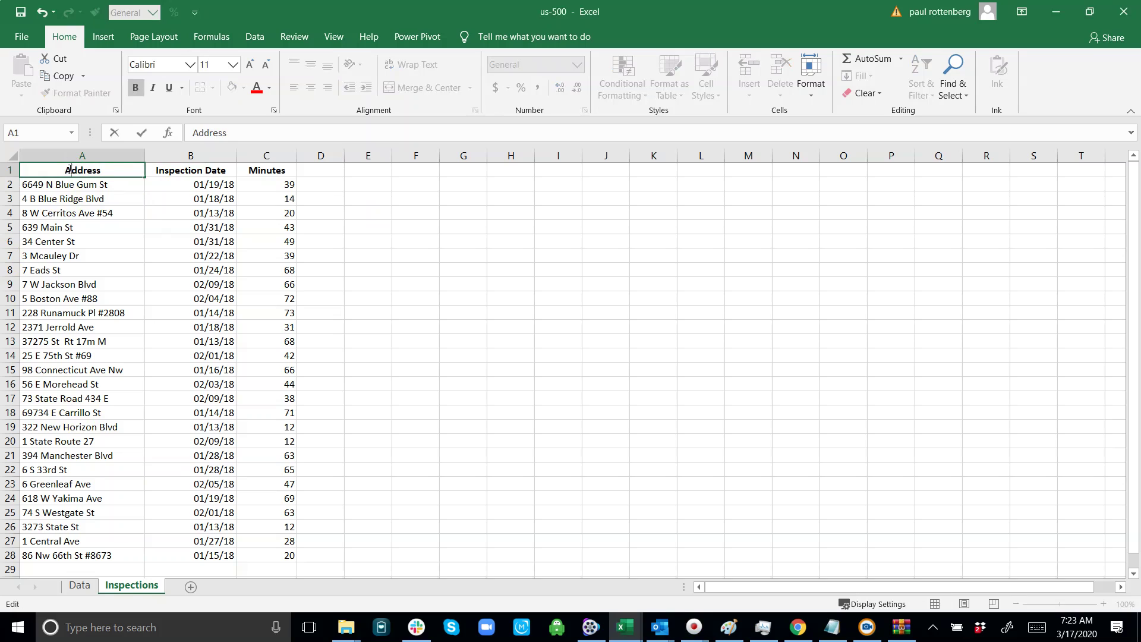
key("Return")
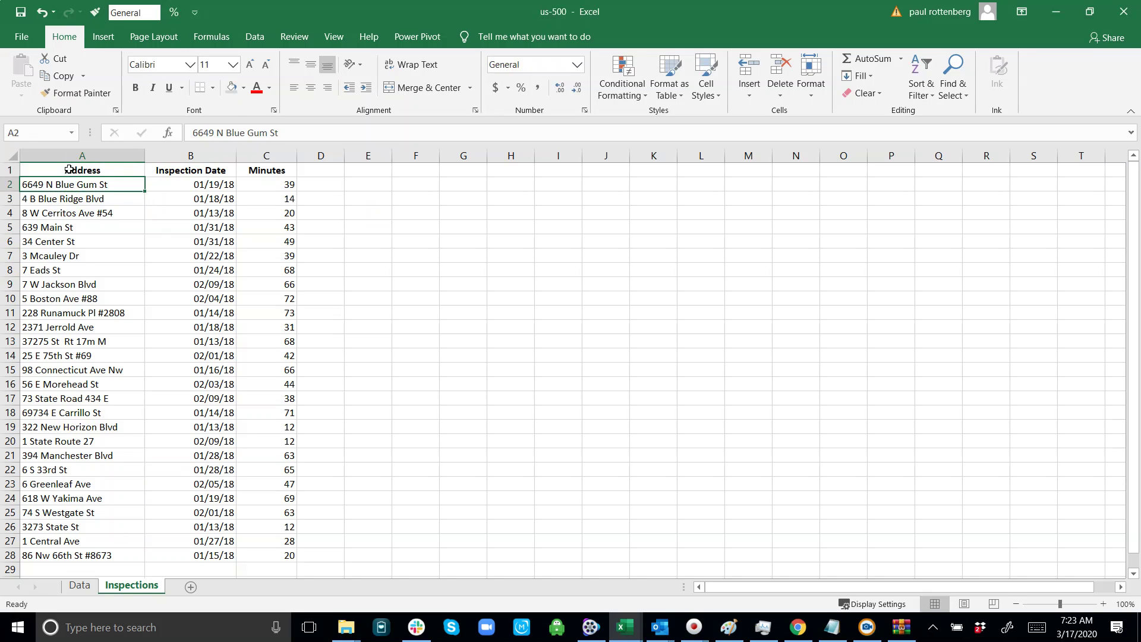
Total the Minutes values in C2:C28 with AutoSum in cell C29.
key("Tab")
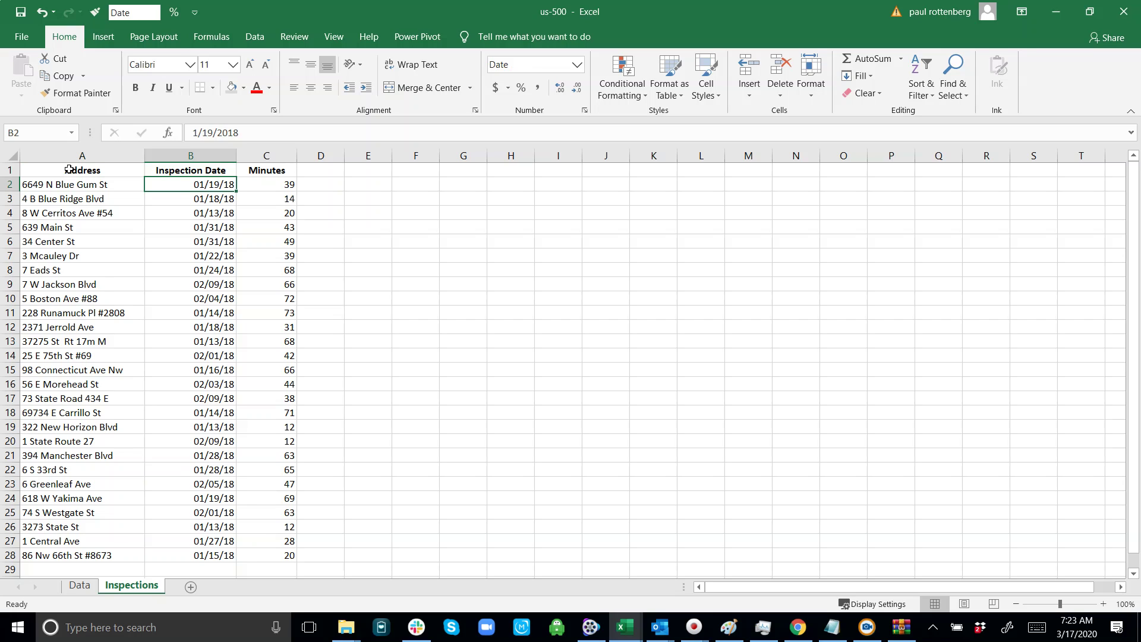
key("Right")
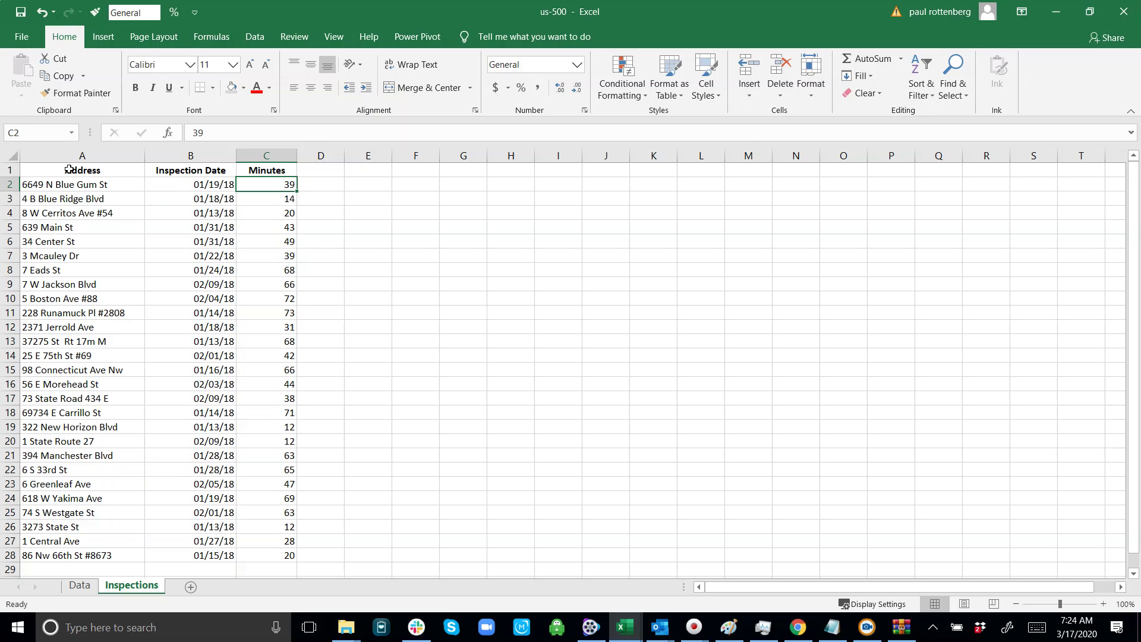
key("ctrl+Down")
key("Down")
key("Down")
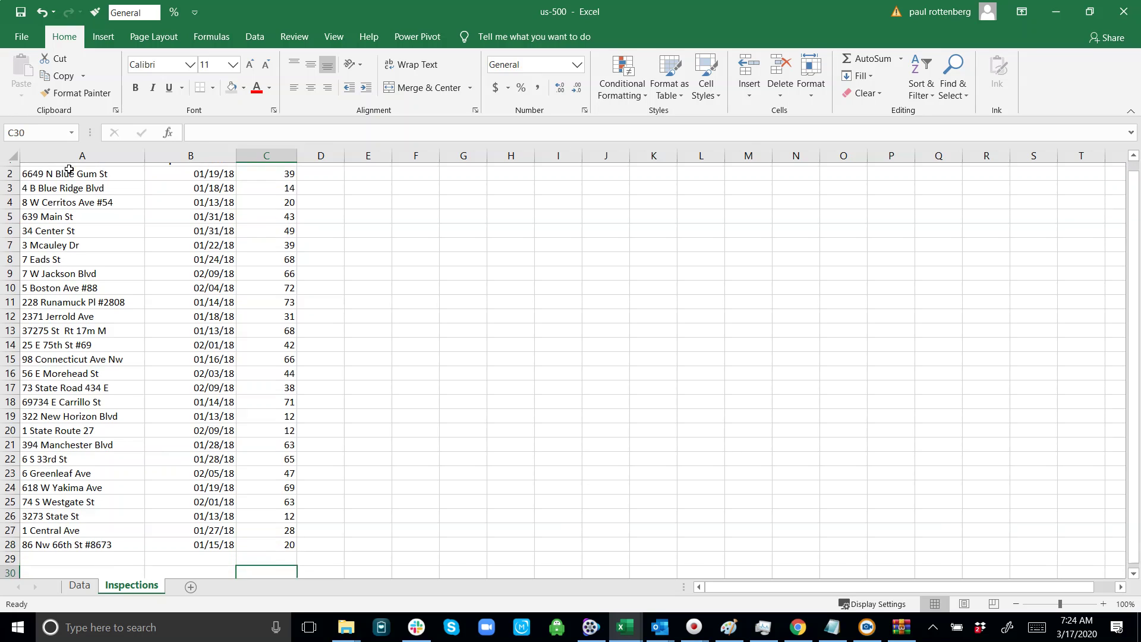
key("Up")
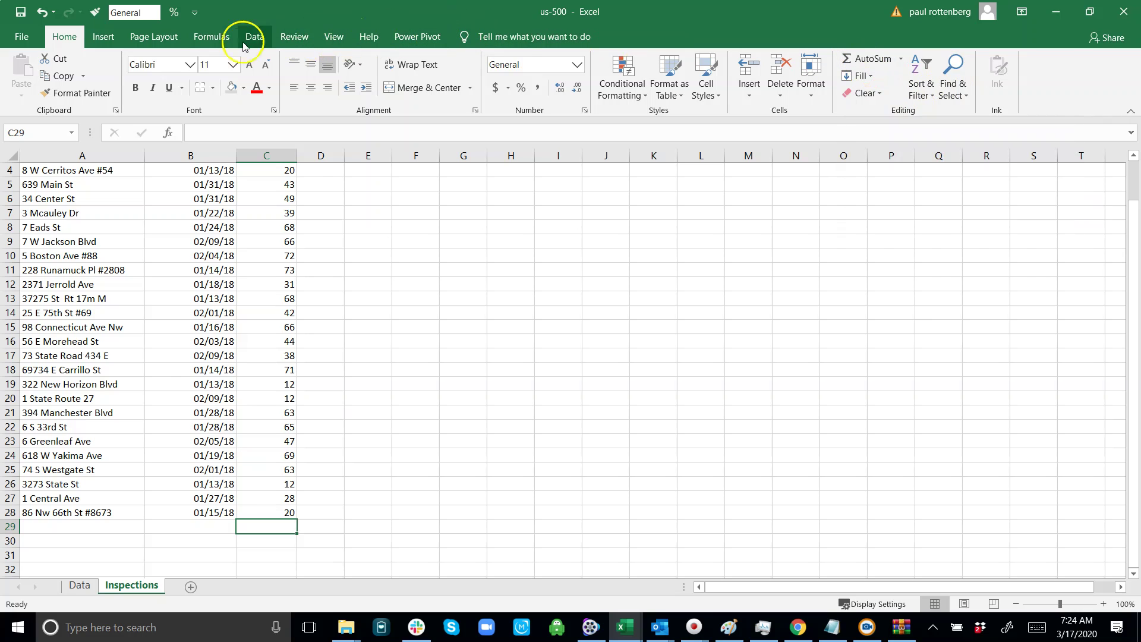
left_click(215, 40)
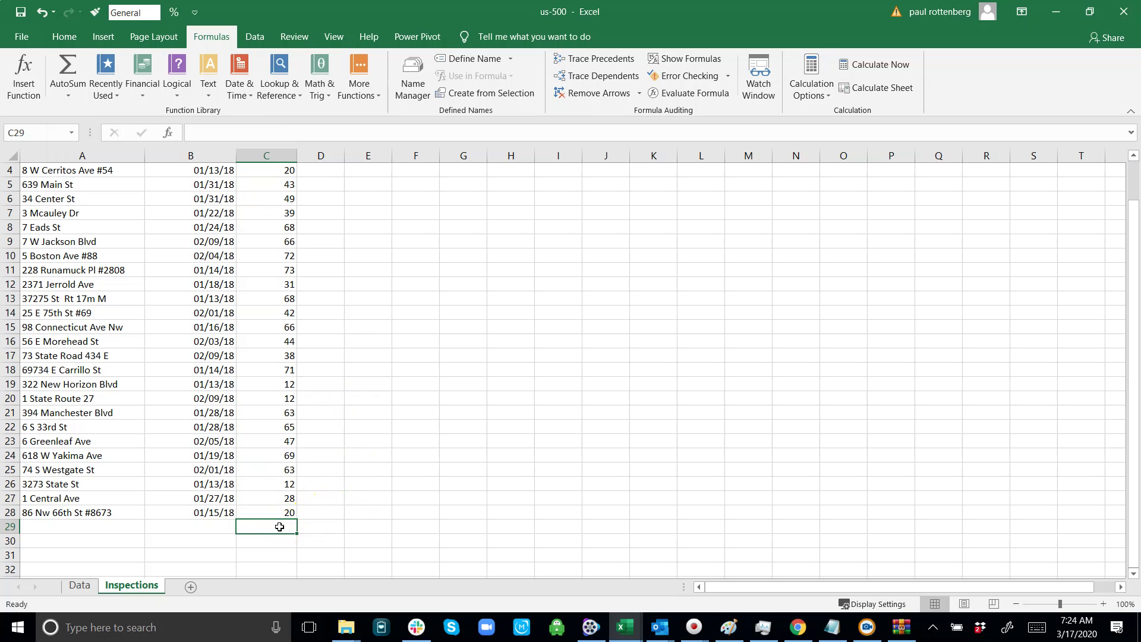
left_click(68, 74)
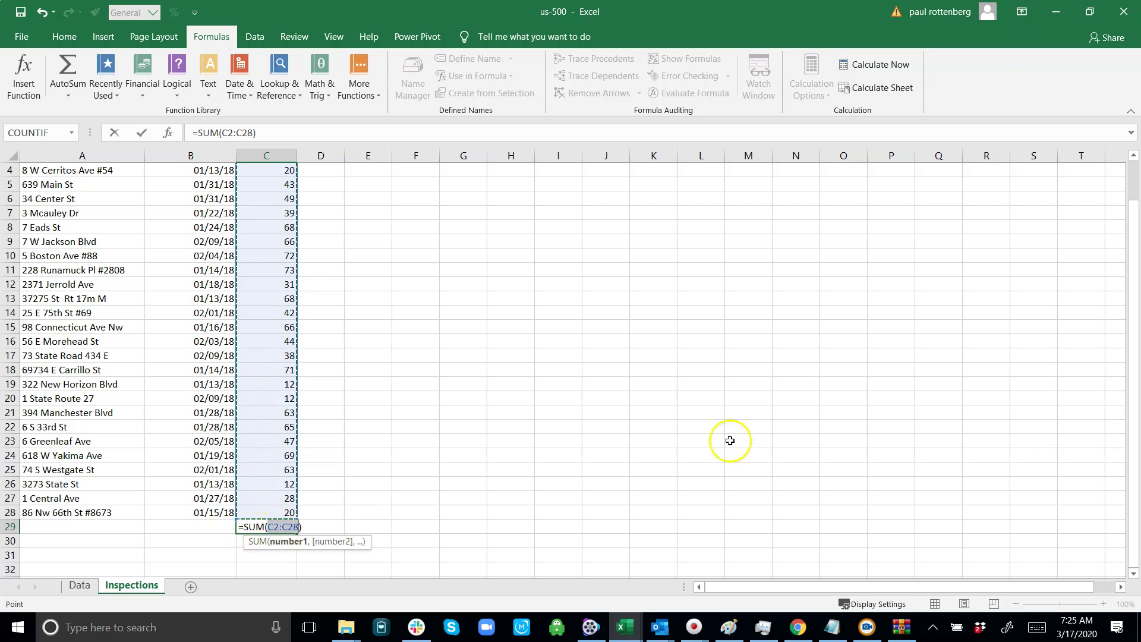
left_click_drag(1134, 281, 1133, 205)
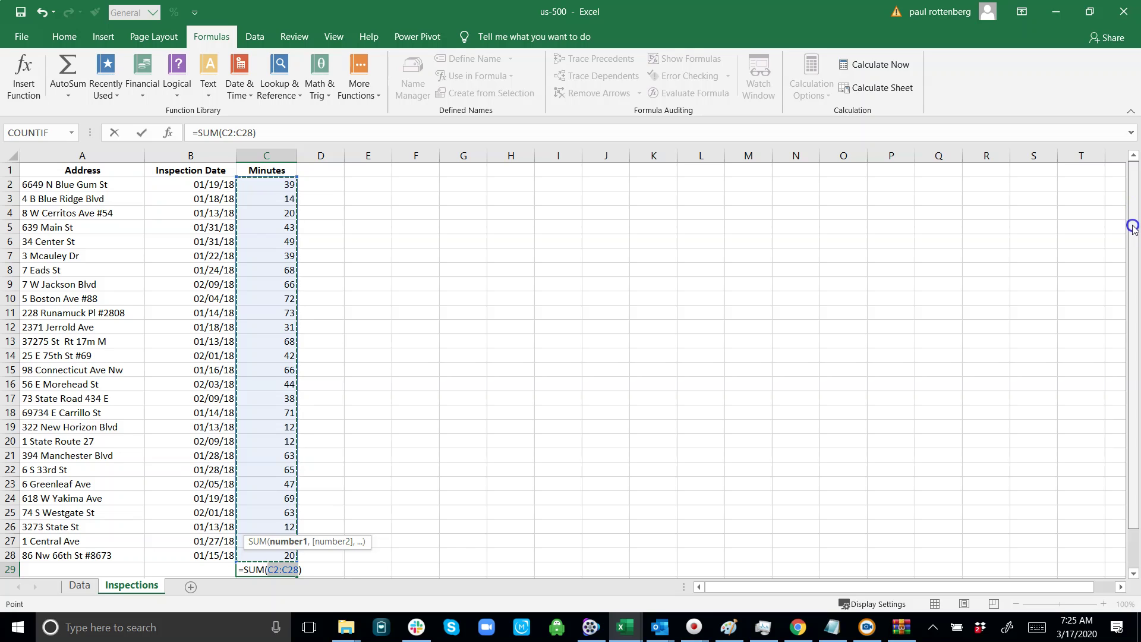
left_click_drag(1133, 232, 1135, 291)
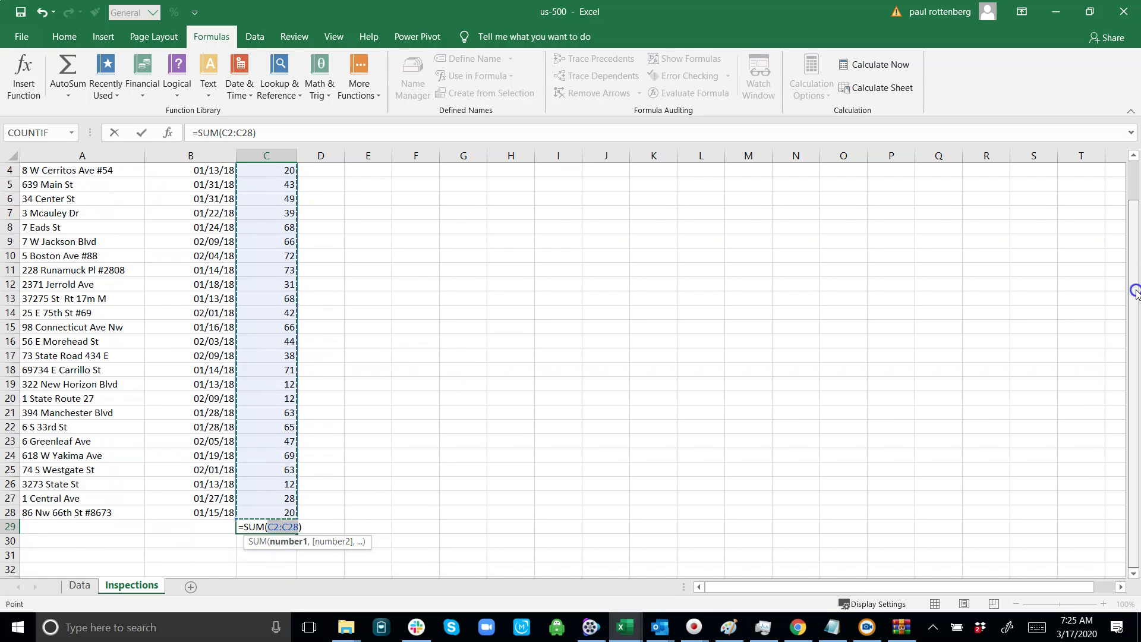
left_click(1136, 292)
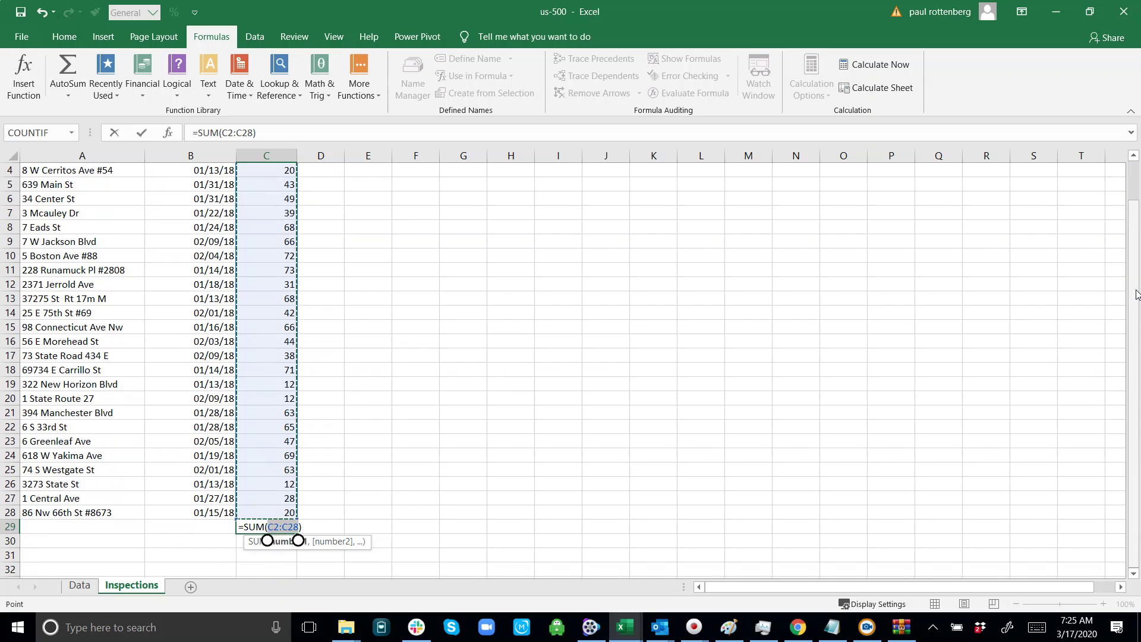
key("ctrl+Return")
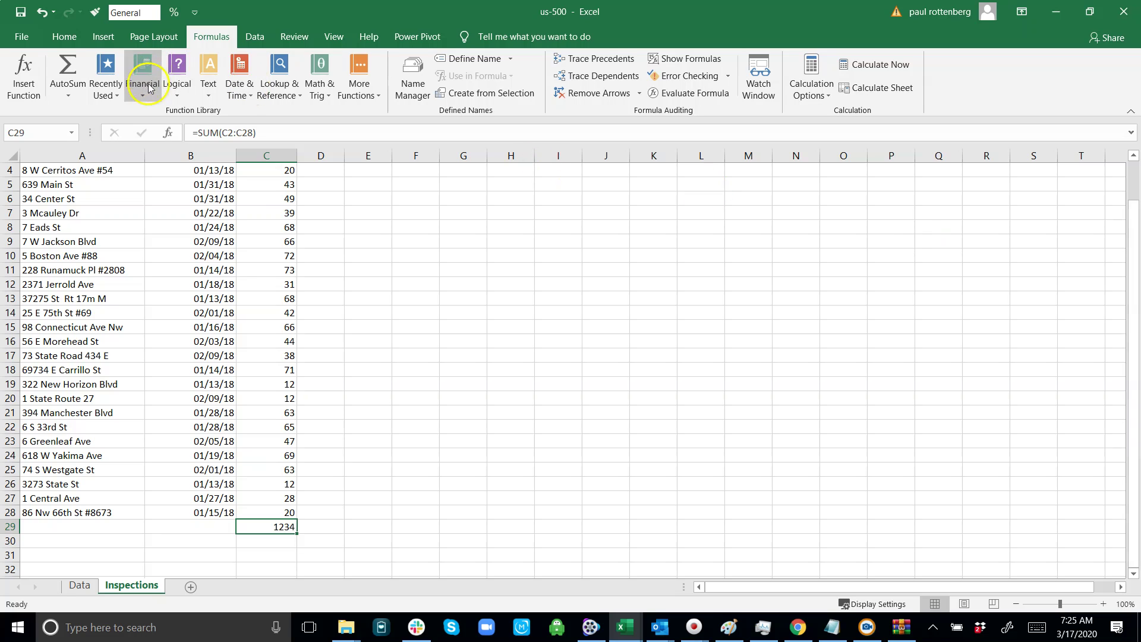
Make the Minutes total in C29 bold.
left_click(59, 35)
left_click(136, 87)
left_click(355, 224)
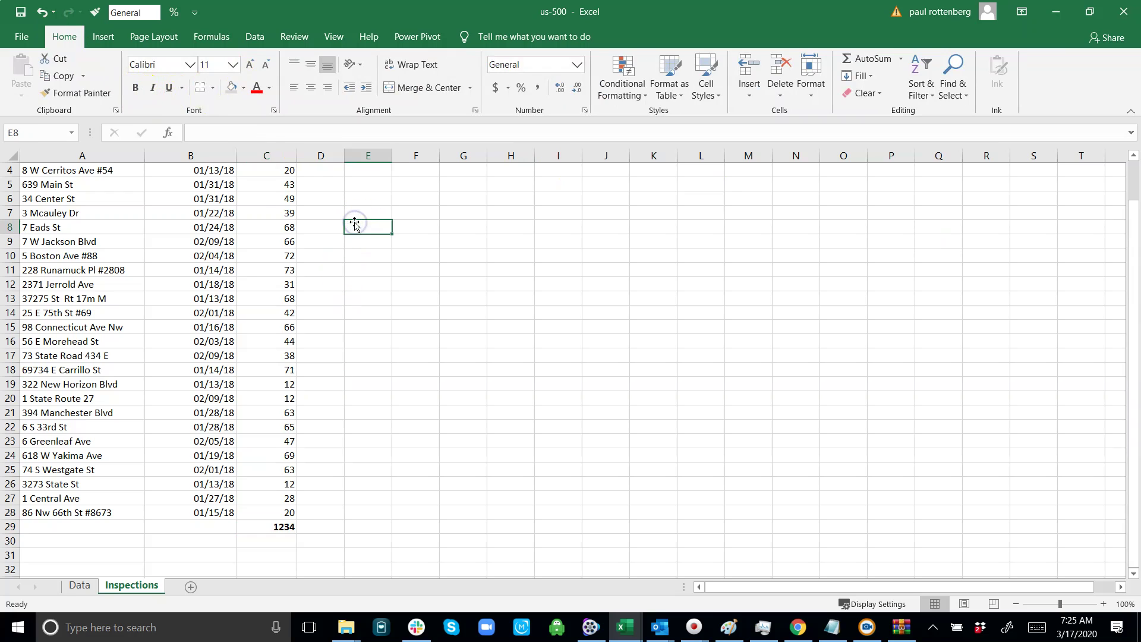
Copy the Minutes values in C2:C12 and paste them as values only, starting at F2.
key("Left")
key("ctrl+Up")
key("Down")
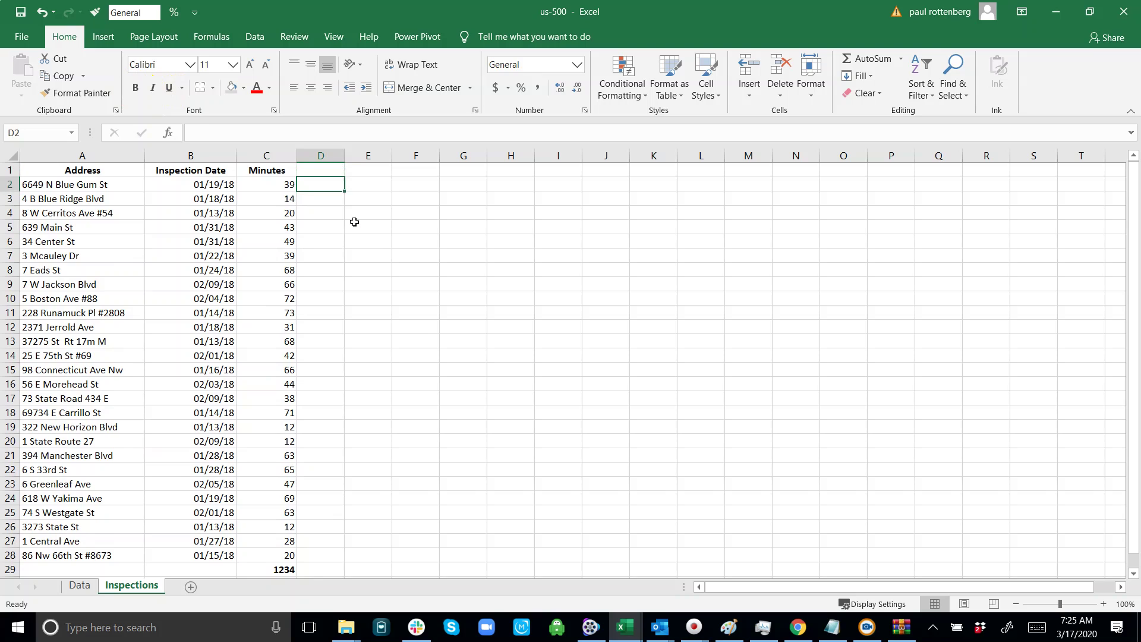
key("Left")
key("shift+Down")
key("shift+Down")
key("shift+Down")
key("shift+Down")
key("shift+Down")
key("shift+Down")
key("shift+Down")
key("shift+Down")
key("shift+Down")
key("shift+Down")
key("shift+Up")
key("ctrl+c")
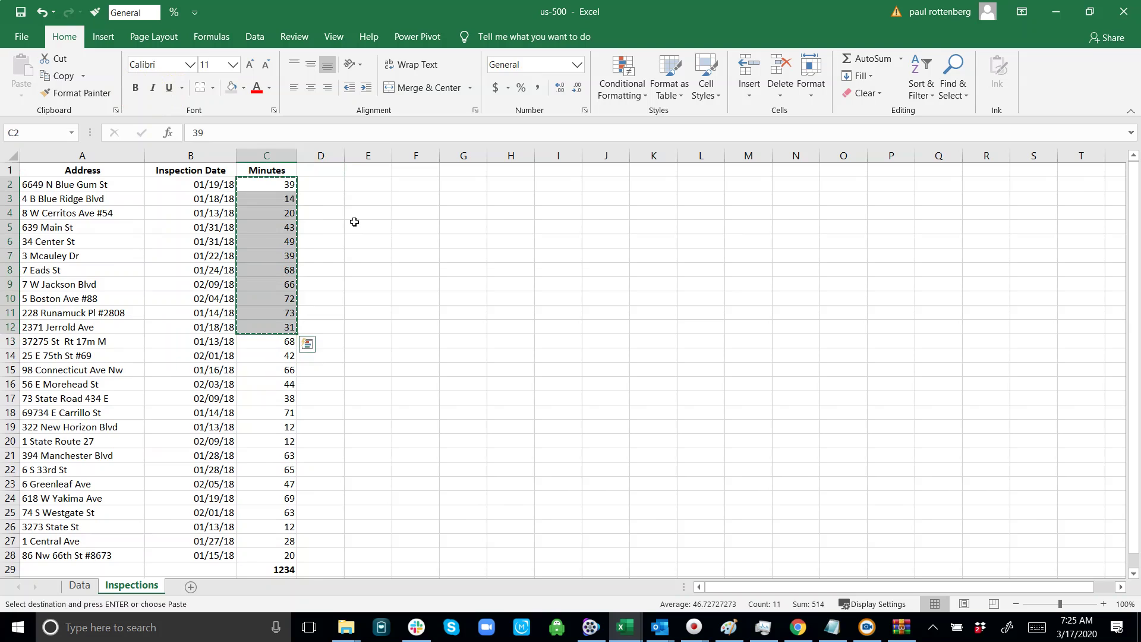
key("Right")
key("Right")
key("Right")
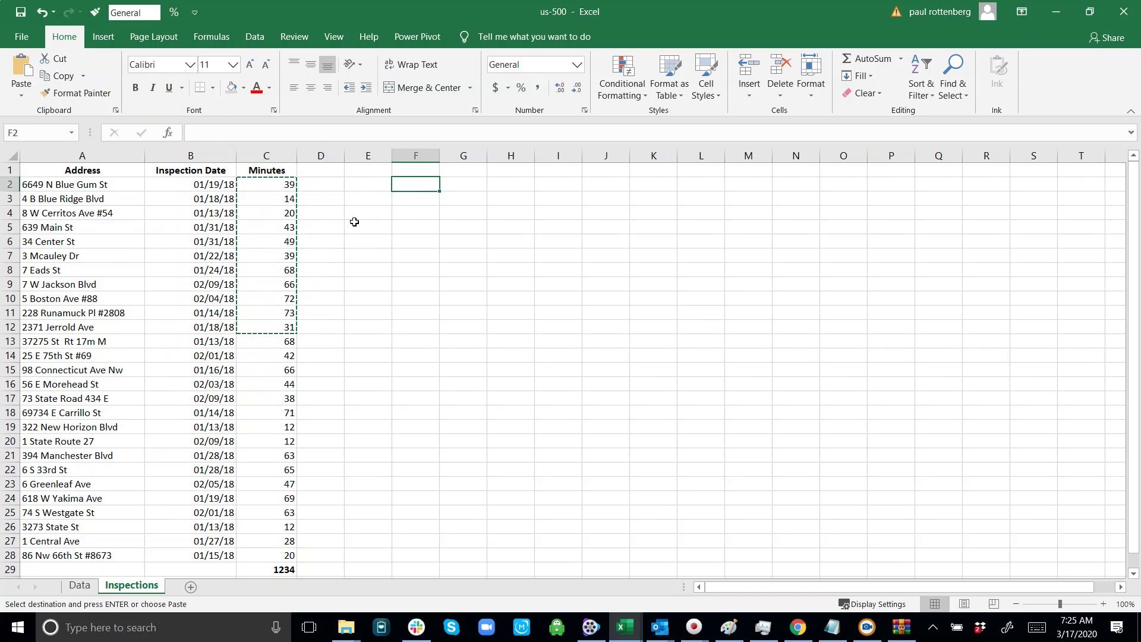
key("alt+e")
key("s")
key("v")
key("Return")
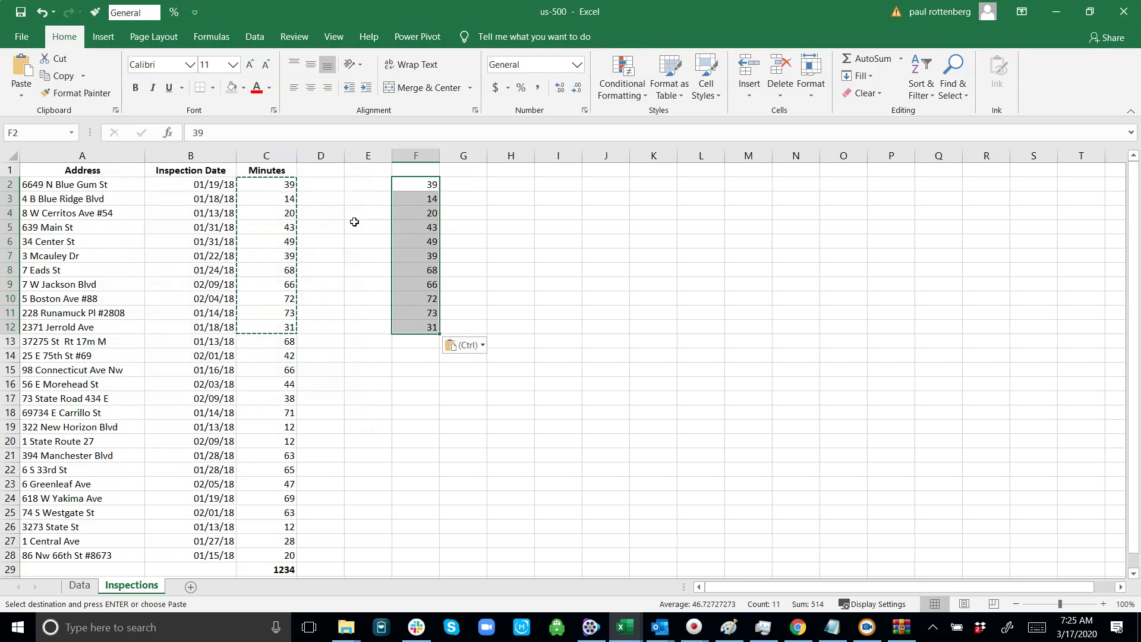
Copy the values in F2:F12 to H2:H12, keeping the original number in H2.
key("ctrl+c")
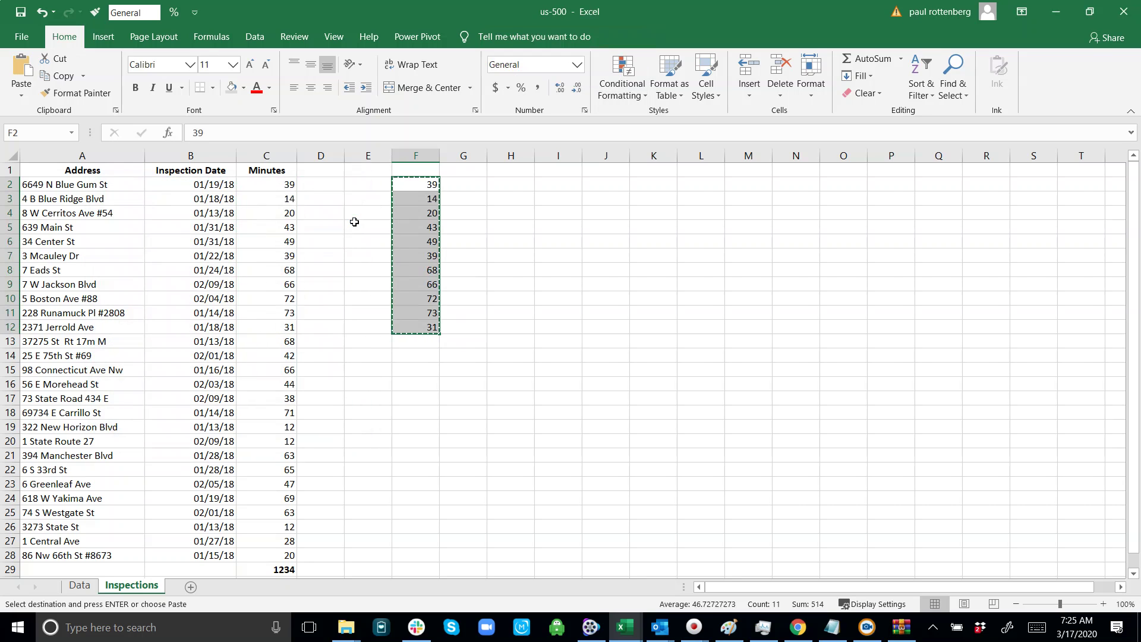
key("Right")
key("Right")
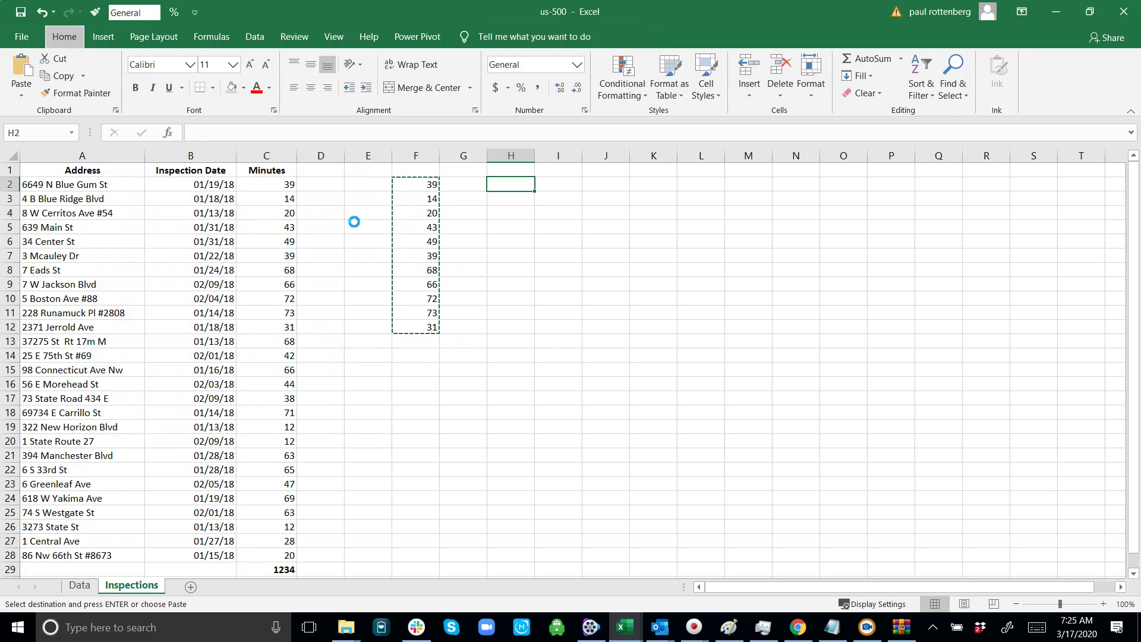
key("ctrl+v")
type("v")
key("Return")
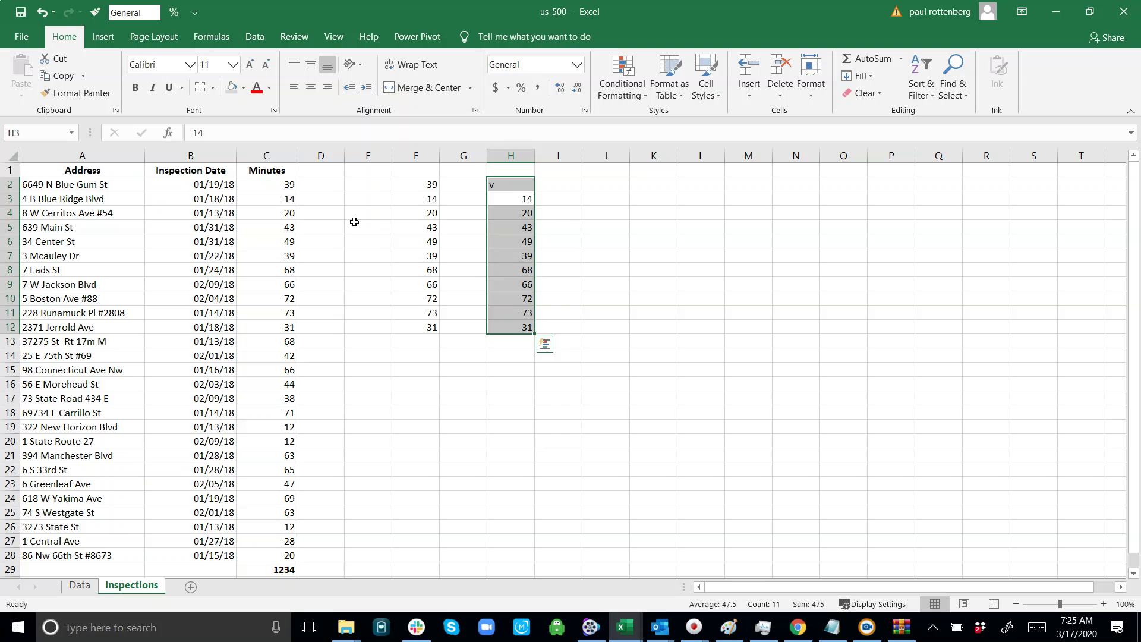
key("Up")
key("ctrl+z")
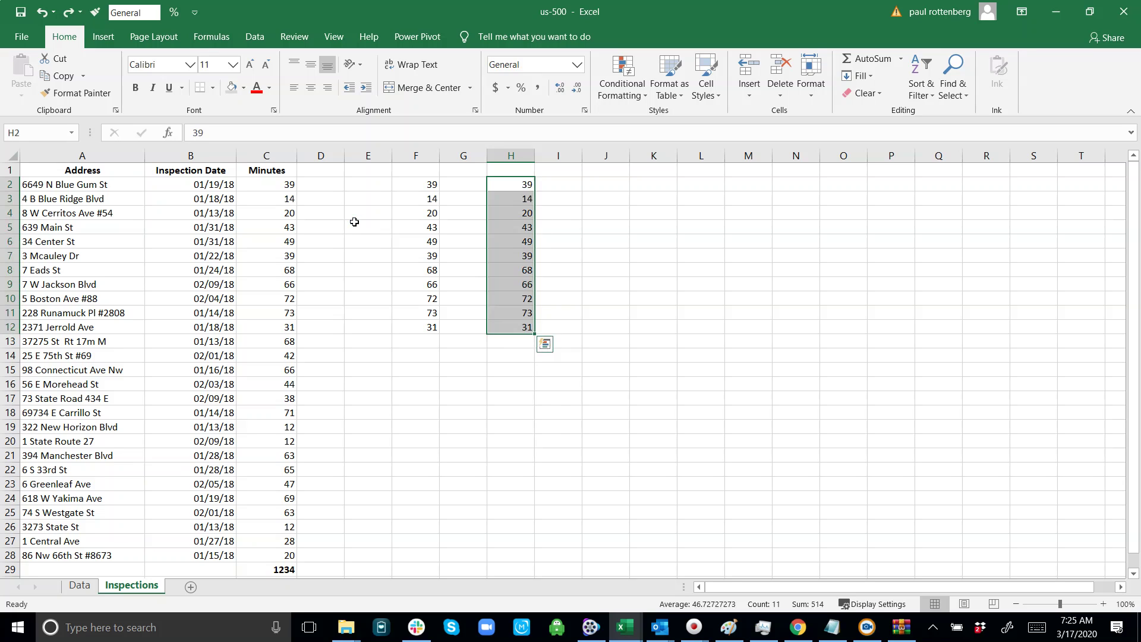
key("Right")
key("alt")
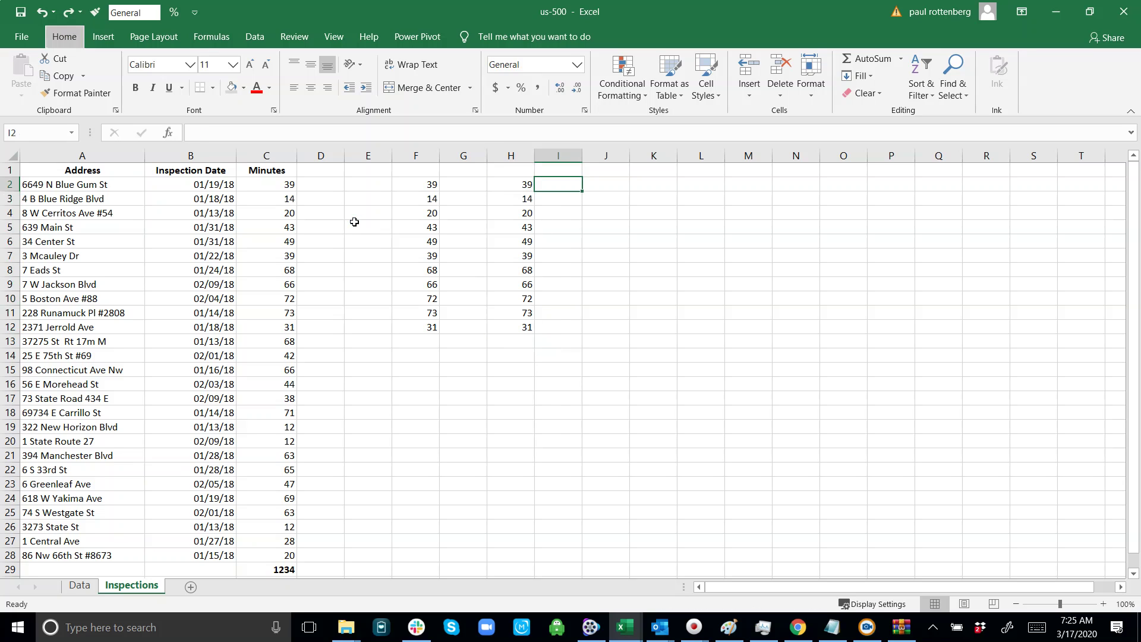
key("e")
key("Escape")
type("ve")
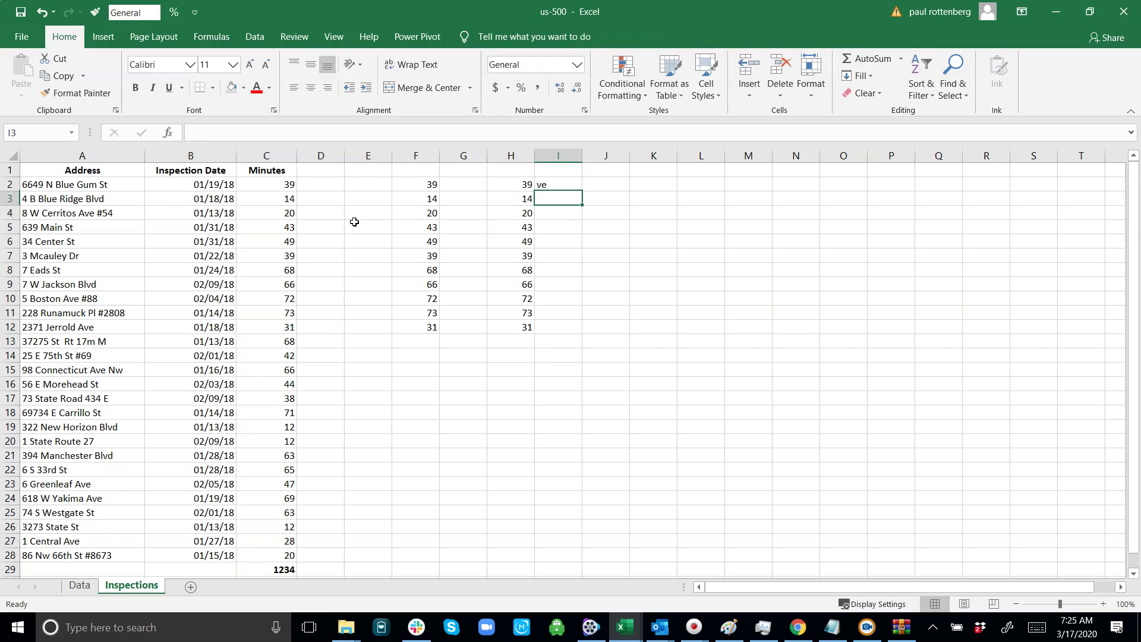
key("Up")
key("Down")
key("BackSpace")
Copy H2:H12 and paste it as transposed values in a row starting at J2.
key("Left")
key("ctrl+shift+Down")
key("ctrl+c")
key("Right")
key("Right")
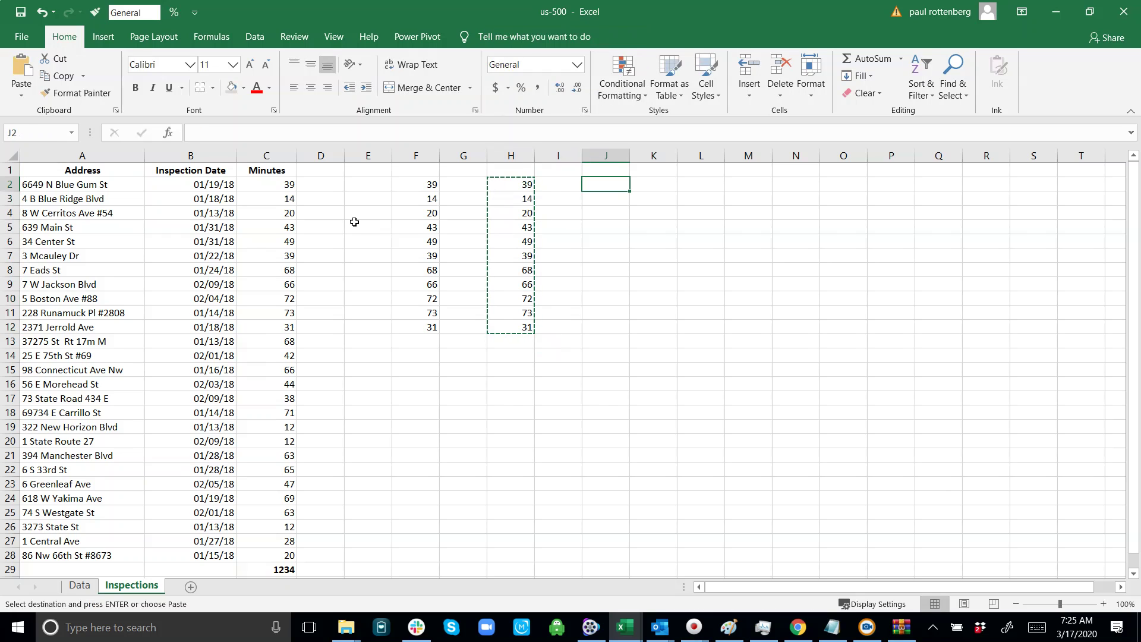
key("alt+e")
key("s")
key("v")
key("e")
key("Return")
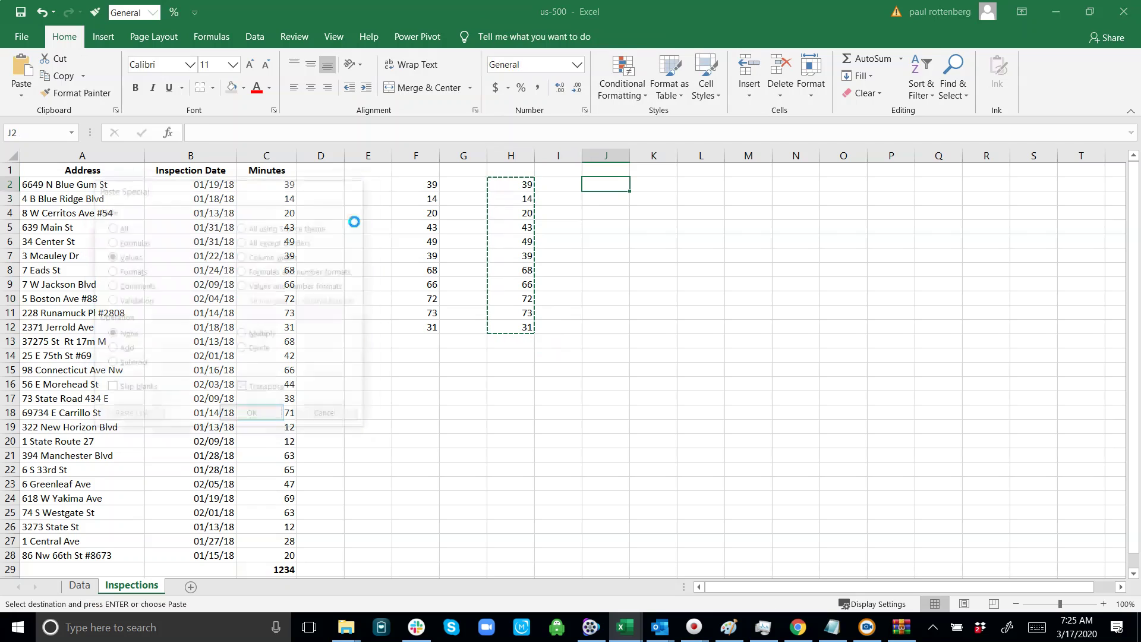
key("Down")
key("Down")
key("Up")
key("Up")
key("Escape")
Total the transposed row J2:T2 with AutoSum in cell U2.
key("ctrl+Right")
key("Right")
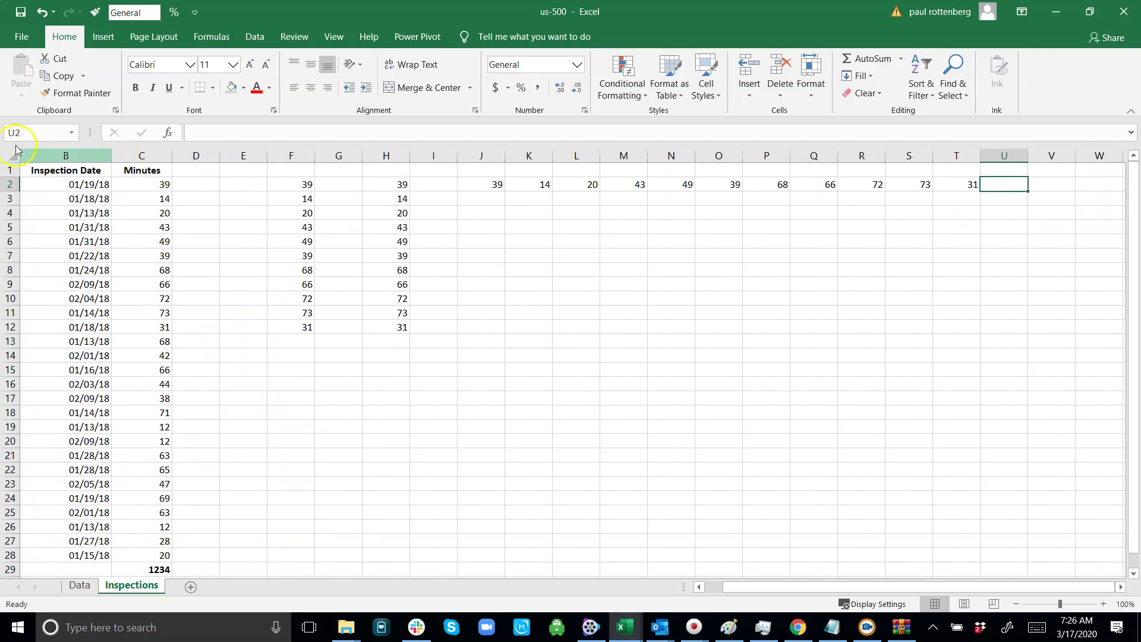
left_click(854, 58)
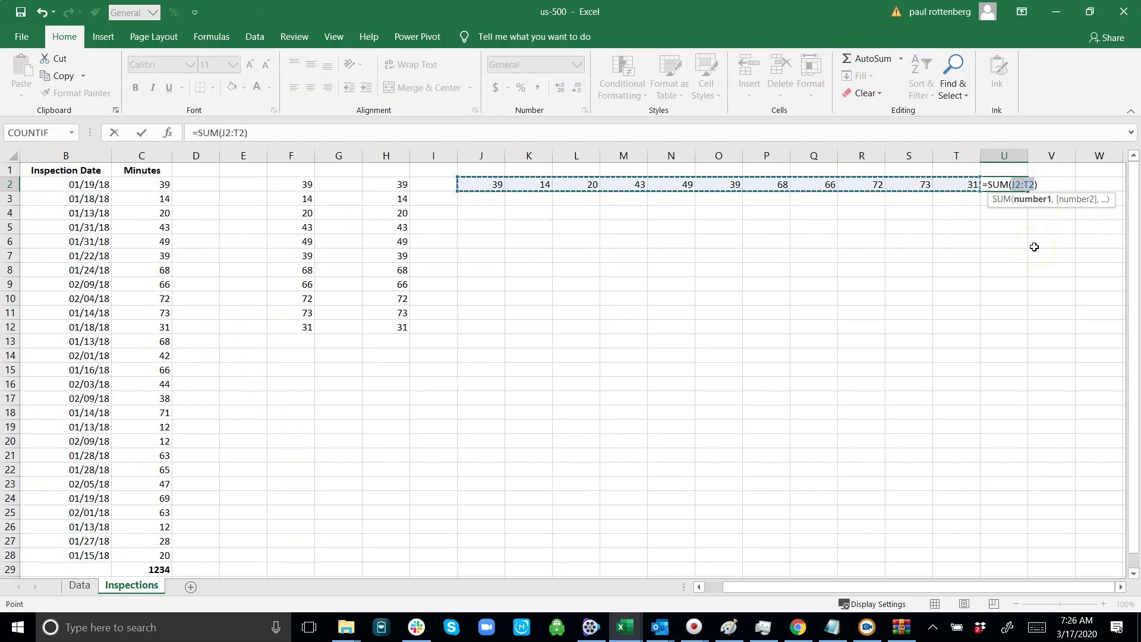
key("ctrl+Return")
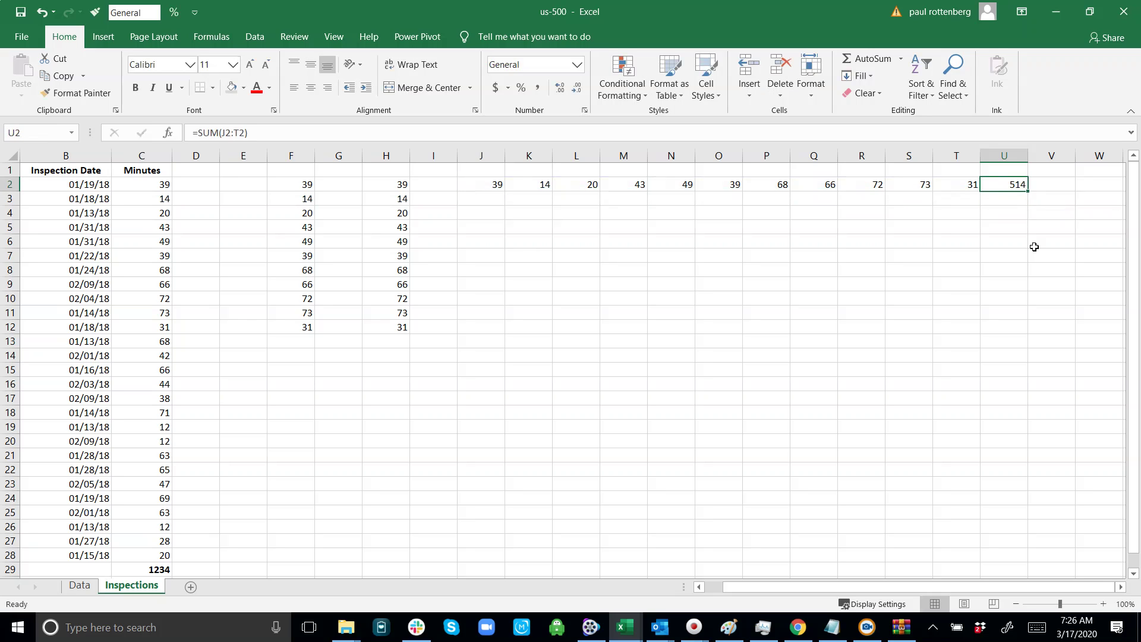
Clear the transposed values and their total from J2:U2.
key("ctrl+shift+Left")
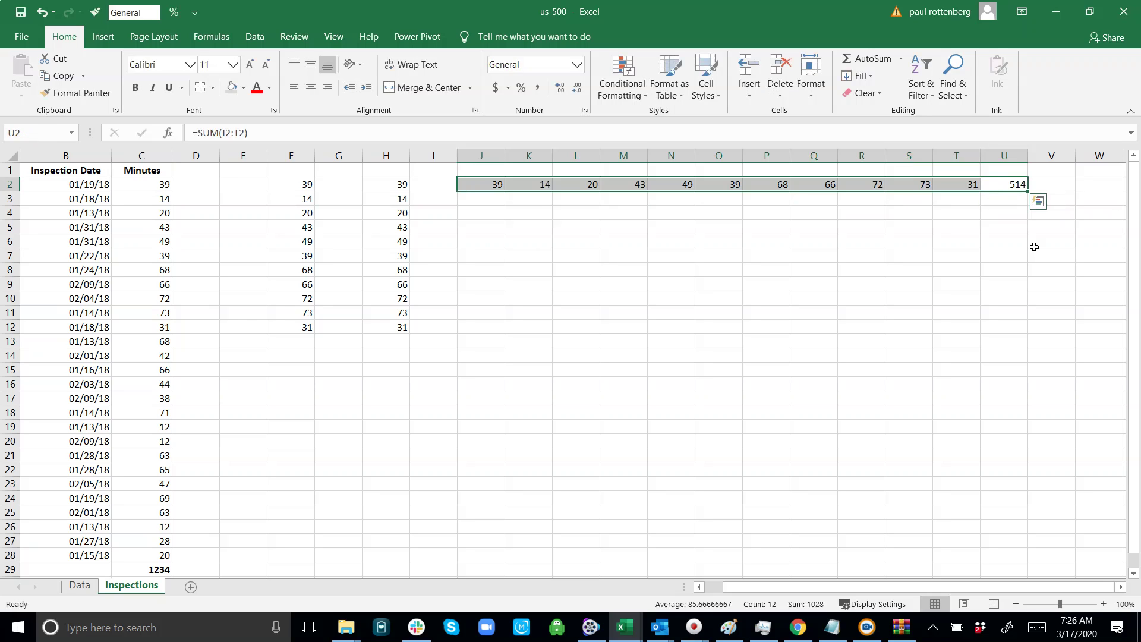
key("Delete")
key("Left")
key("Left")
key("Left")
key("Left")
key("Left")
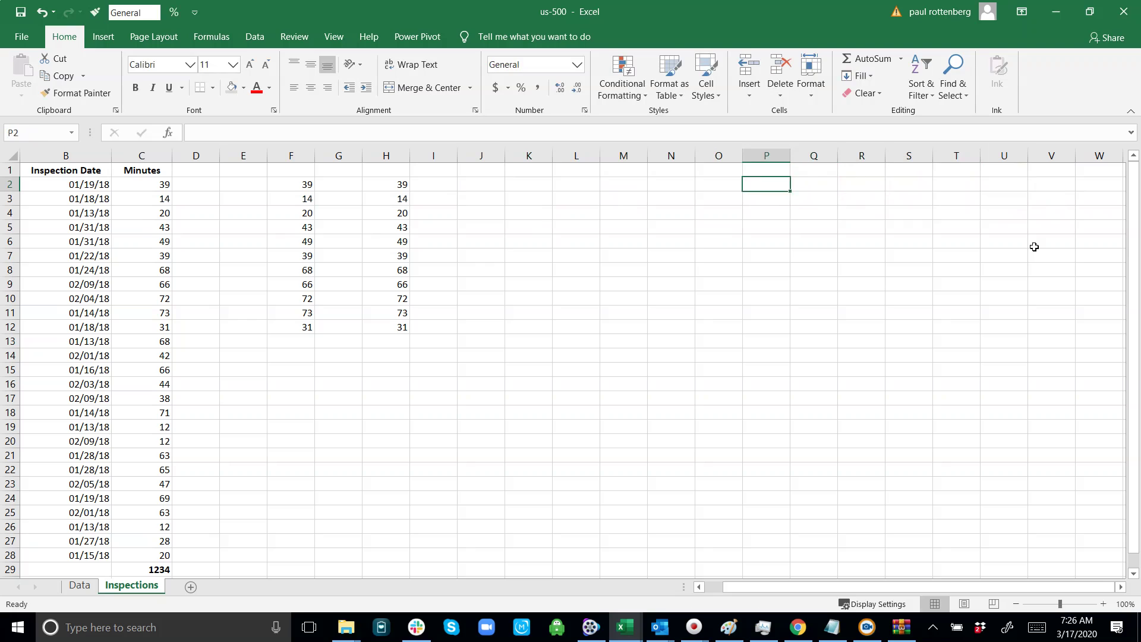
Delete the empty column G between the two copied columns of values.
key("ctrl+Left")
key("ctrl+shift+Down")
key("Left")
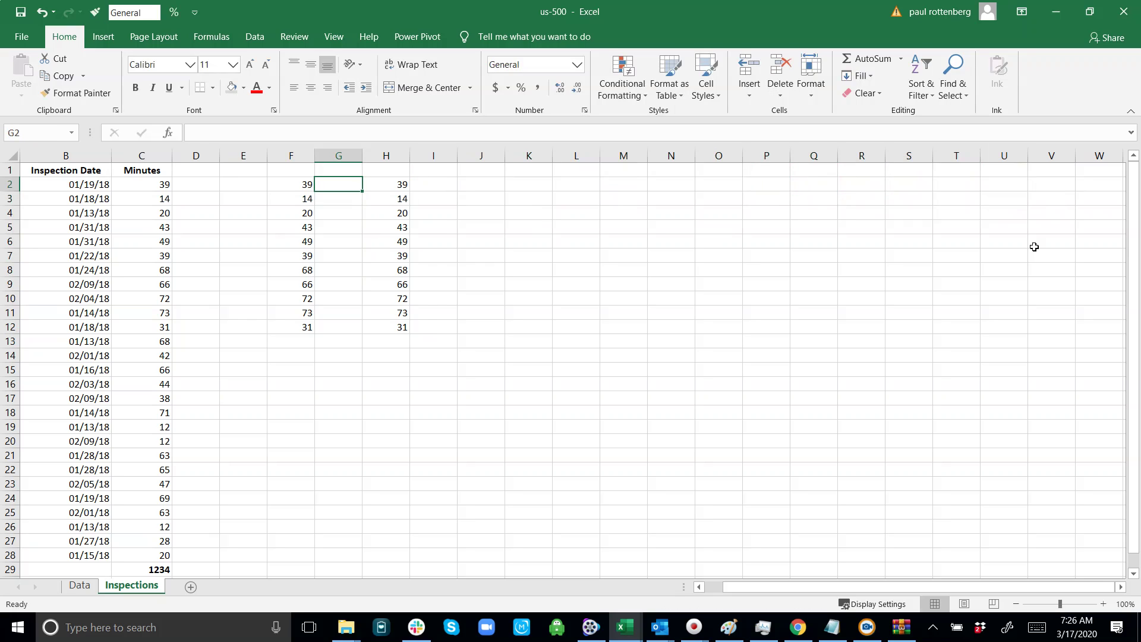
key("alt+e")
key("d")
key("c")
key("Return")
Copy the two adjacent value columns F2:G12 and paste them starting at H2.
key("Left")
key("shift+Right")
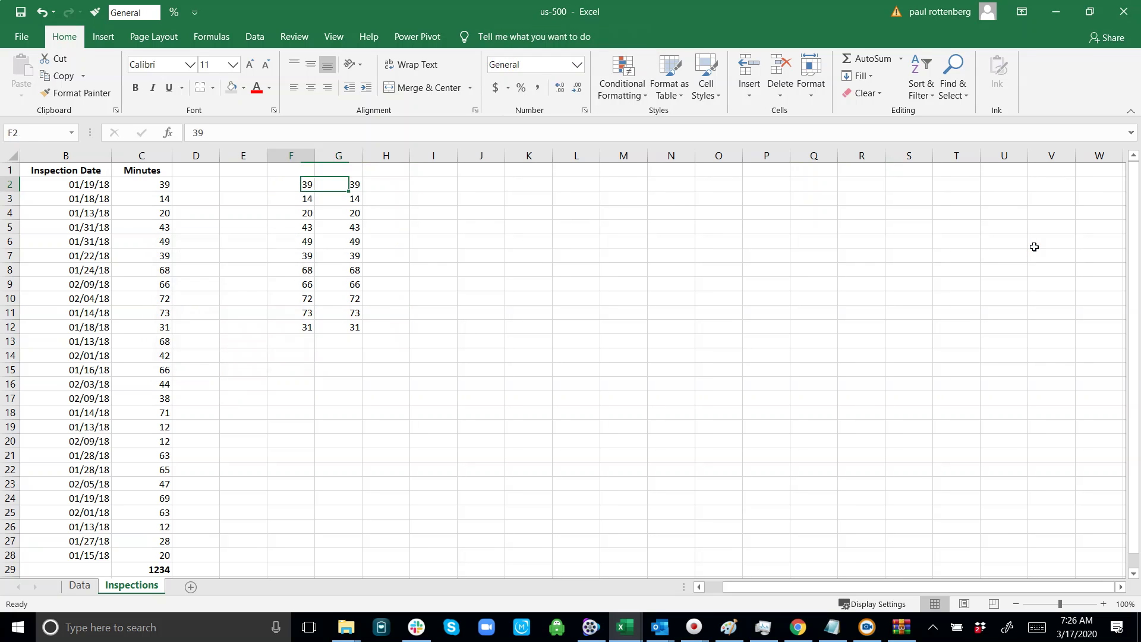
key("ctrl+shift+Down")
key("ctrl+c")
key("Right")
key("Right")
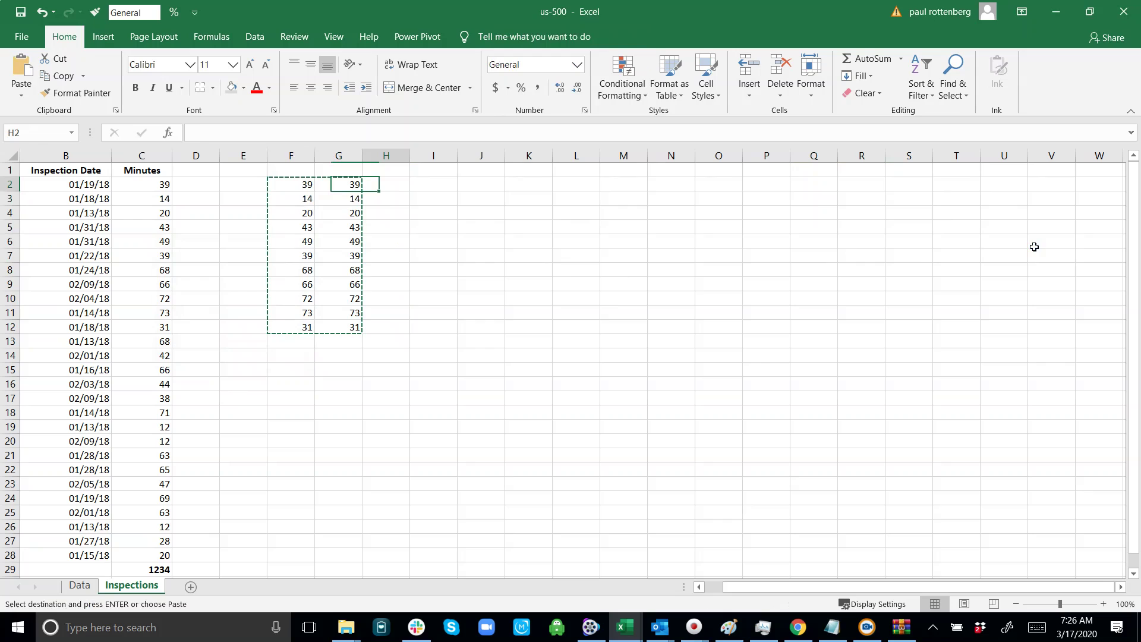
key("ctrl+v")
key("Left")
key("Escape")
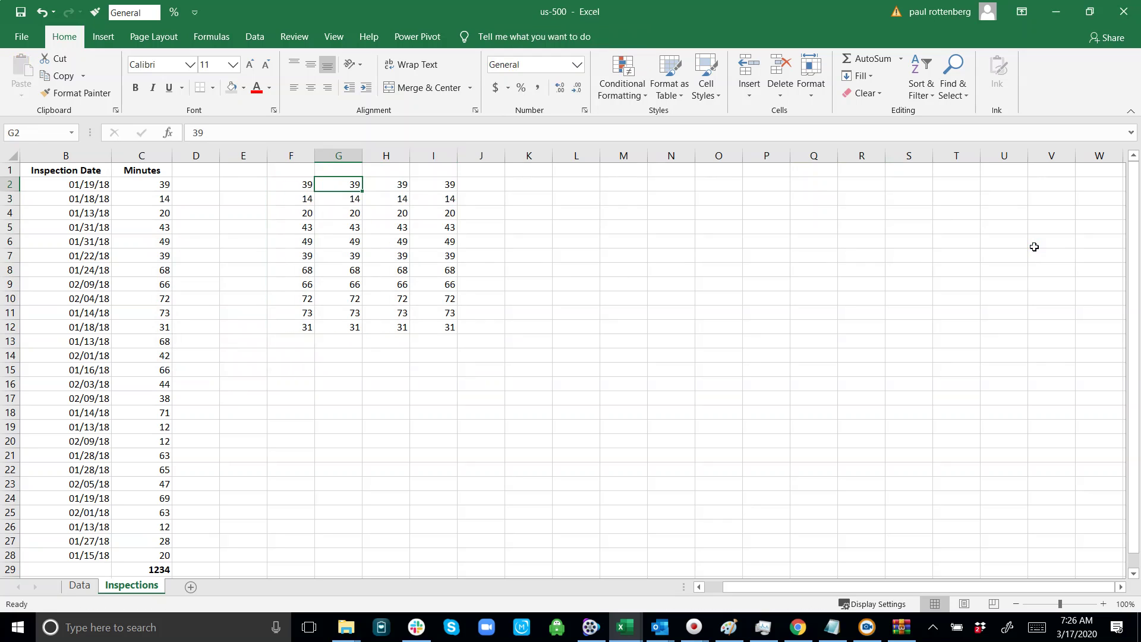
Total row F2:I2 in cell J2 with AutoSum and fill the formula down to J12.
key("Left")
key("Right")
key("Right")
key("Right")
key("Right")
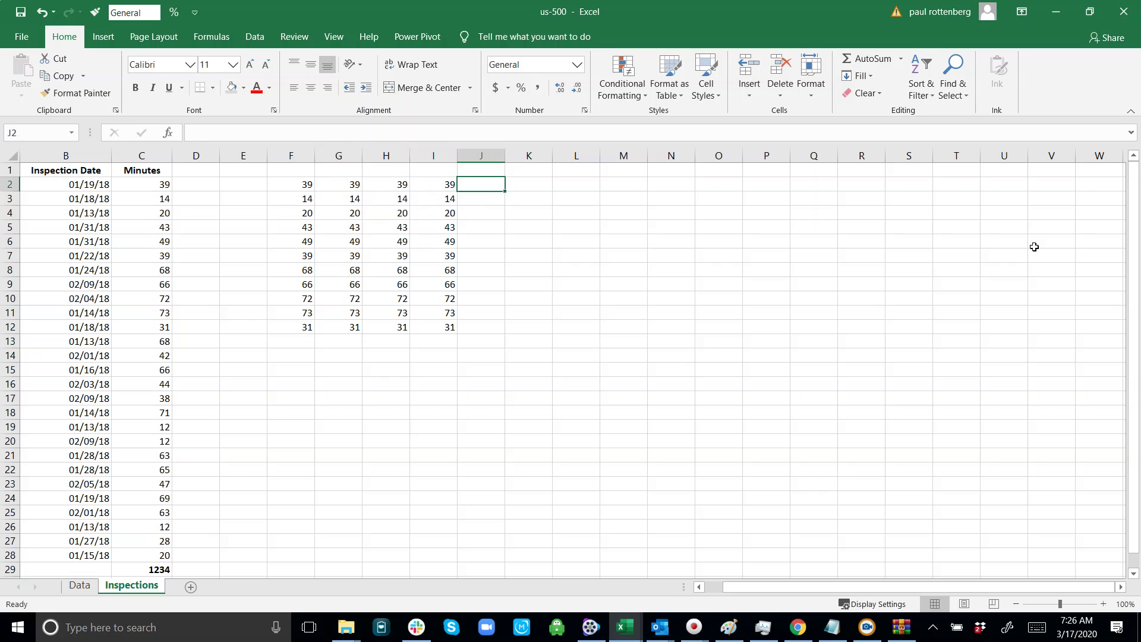
key("Down")
key("Down")
key("Up")
key("Up")
left_click(853, 60)
key("Return")
key("Up")
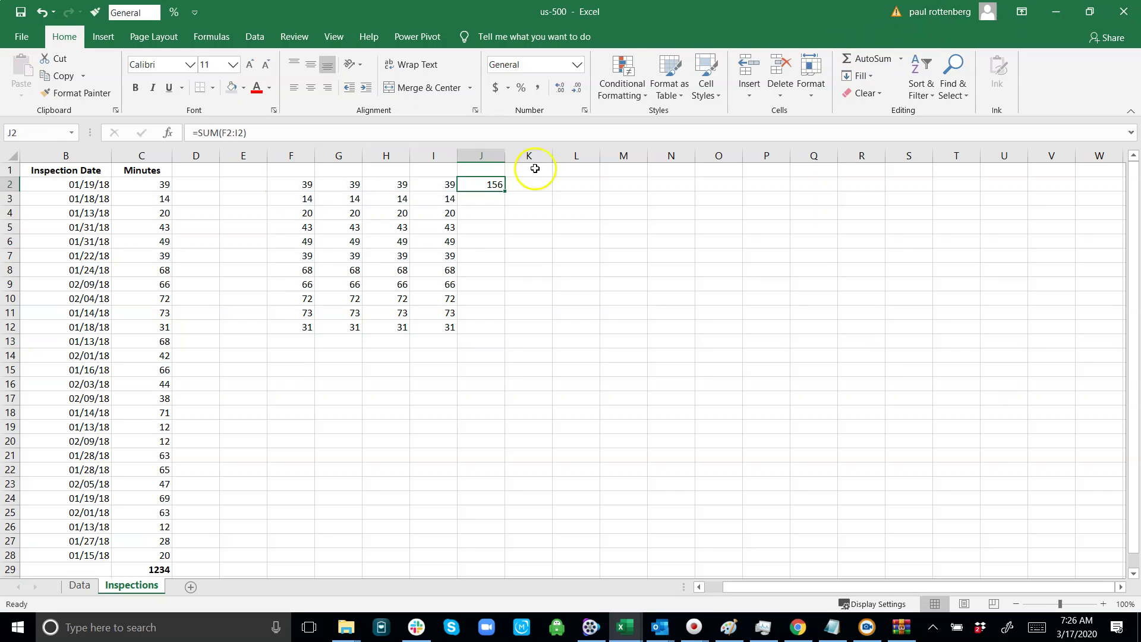
double_click(506, 193)
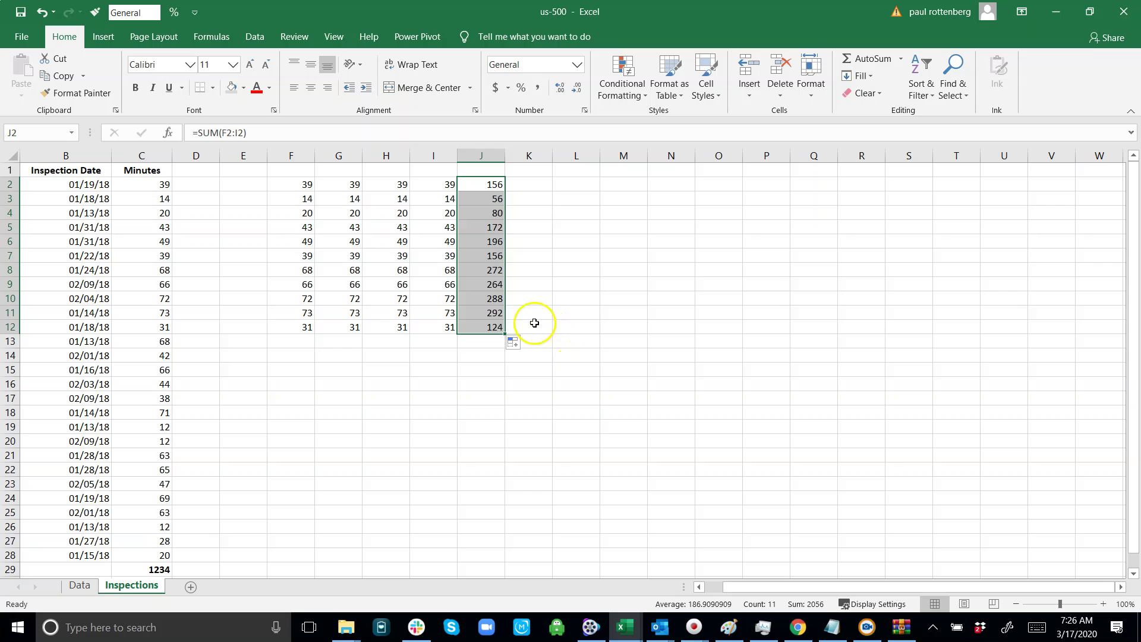
left_click_drag(492, 184, 490, 330)
Total column F2:F12 in F13 with AutoSum, fill it across to J13, and select F2:I12 to check the grand total.
left_click(305, 339)
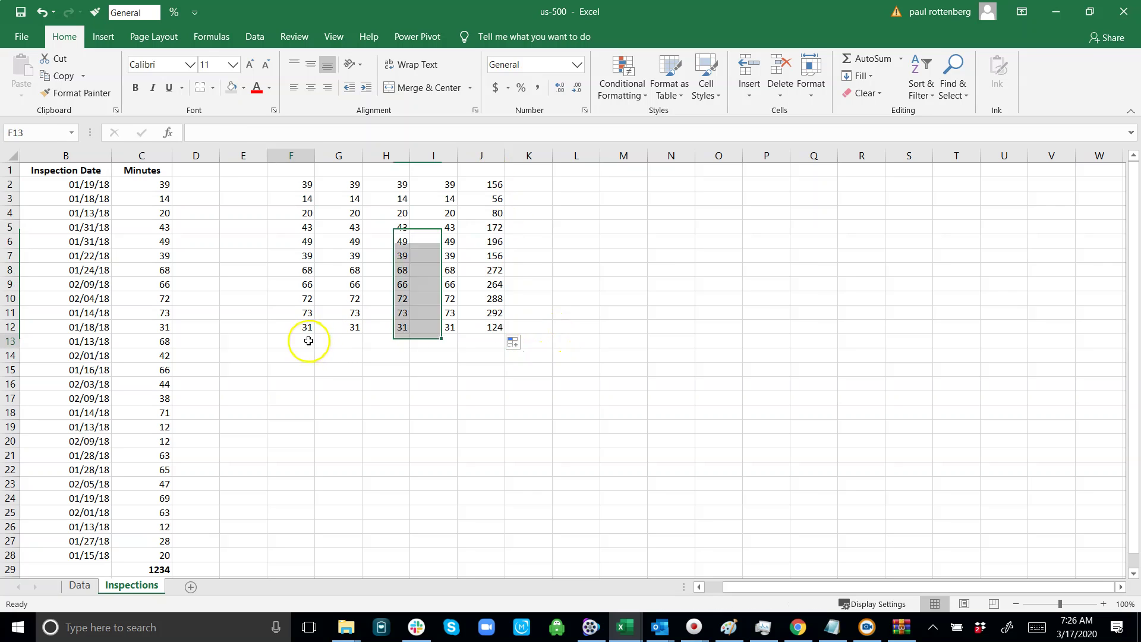
left_click(852, 59)
key("Return")
key("Up")
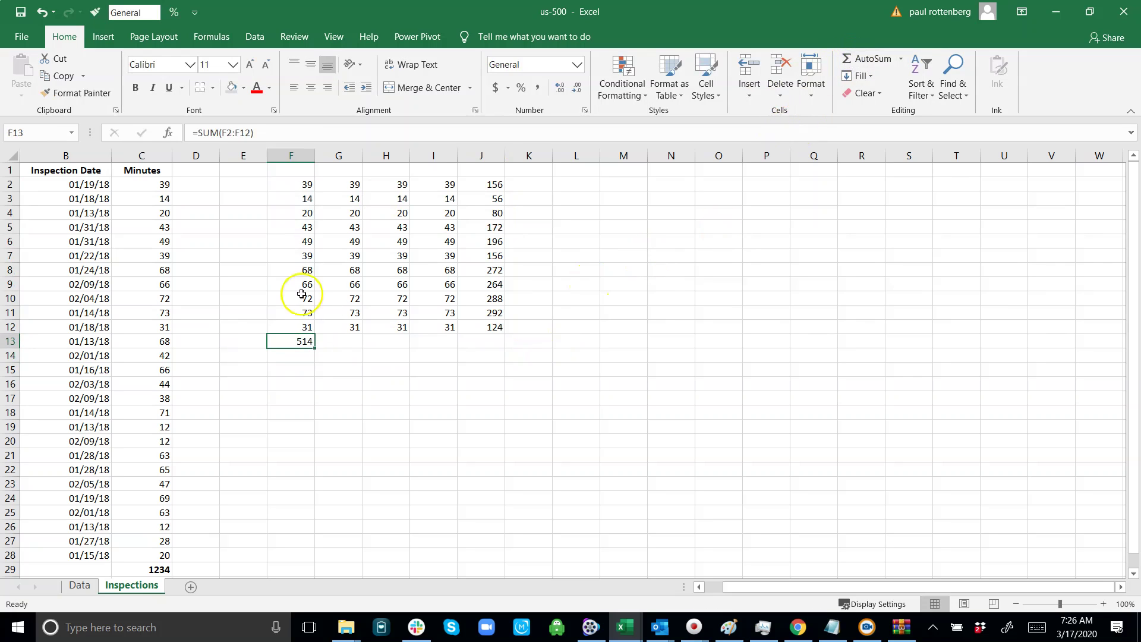
left_click_drag(315, 348, 494, 352)
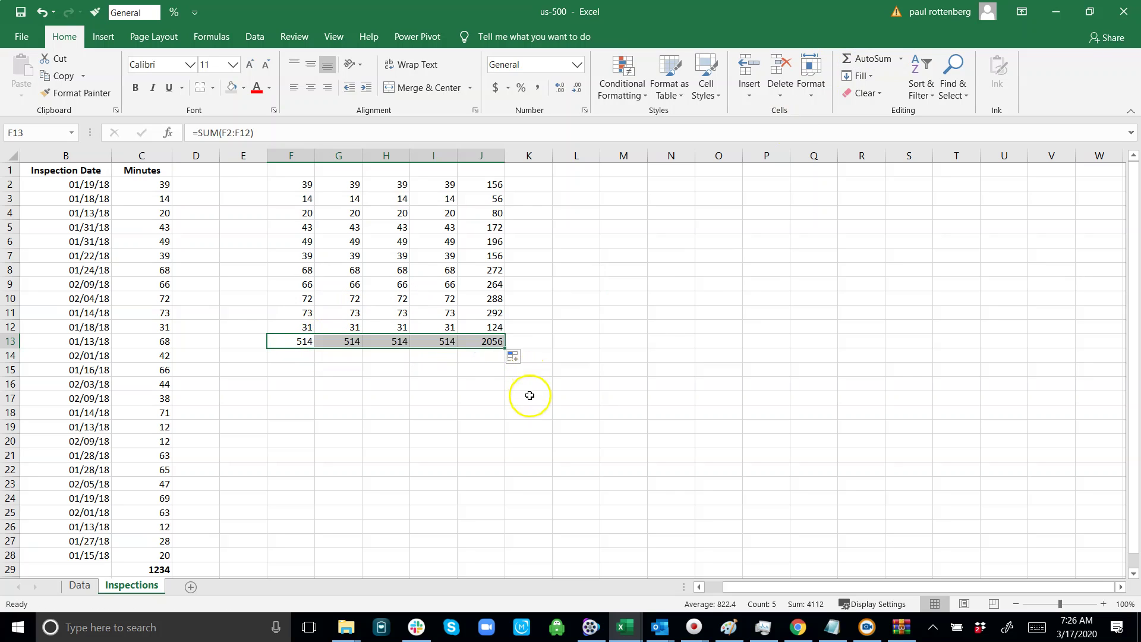
left_click_drag(305, 184, 437, 329)
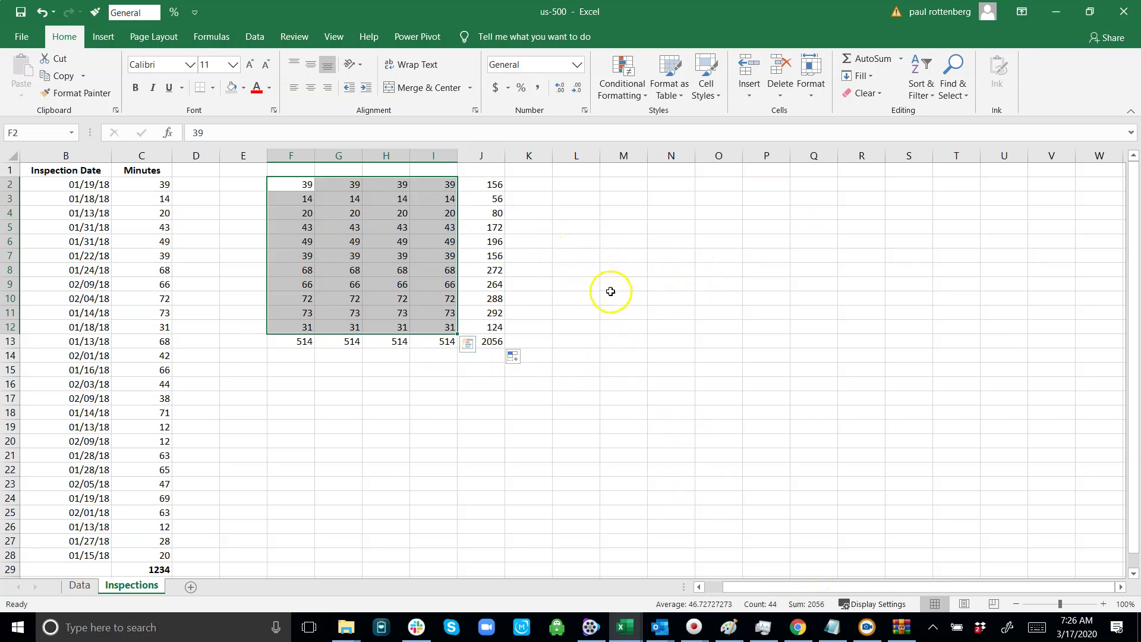
Make the row totals in J2:J13 and the column totals in F13:J13 bold.
left_click(487, 181)
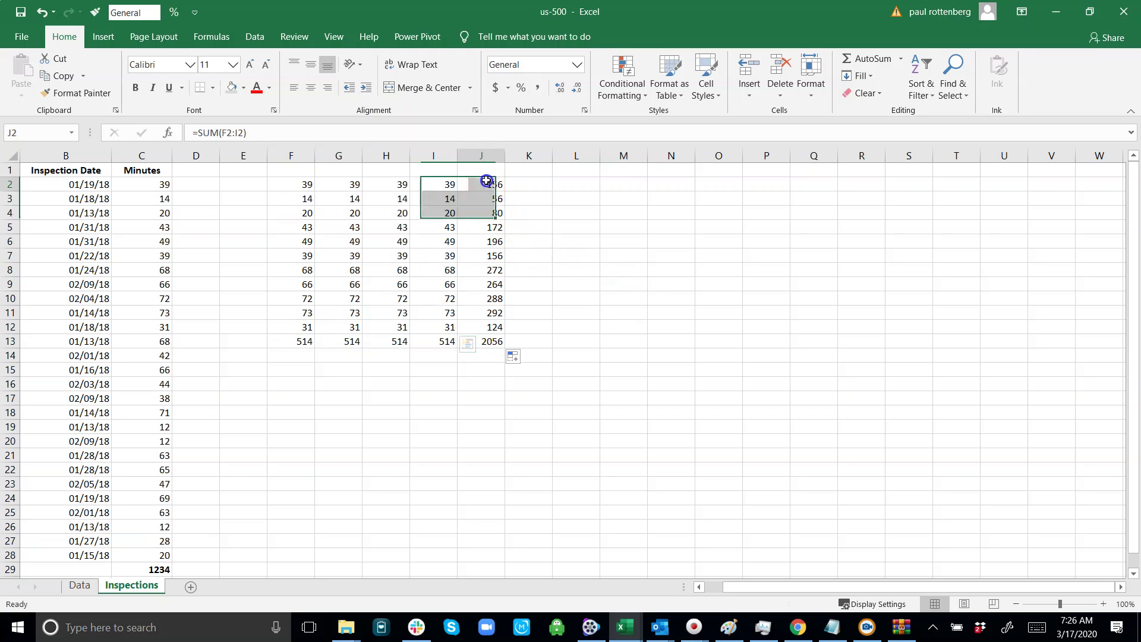
key("ctrl+shift+Down")
left_click(136, 91)
key("shift+Left")
key("shift+Left")
key("shift+Left")
key("shift+Left")
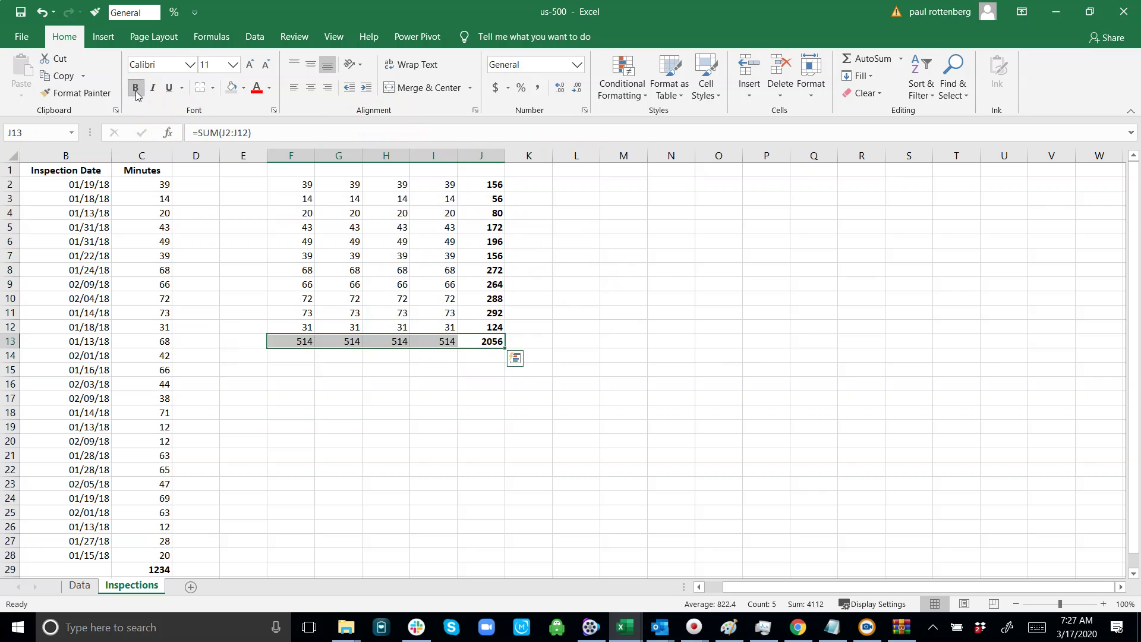
key("Down")
key("Down")
key("Up")
key("Up")
key("ctrl+shift+Left")
Replace the total in C29 with the average of the minutes in C2:C28, using AutoSum's Average function.
key("Down")
key("Left")
key("Left")
key("Left")
key("Left")
key("Left")
key("Left")
key("Left")
key("ctrl+Down")
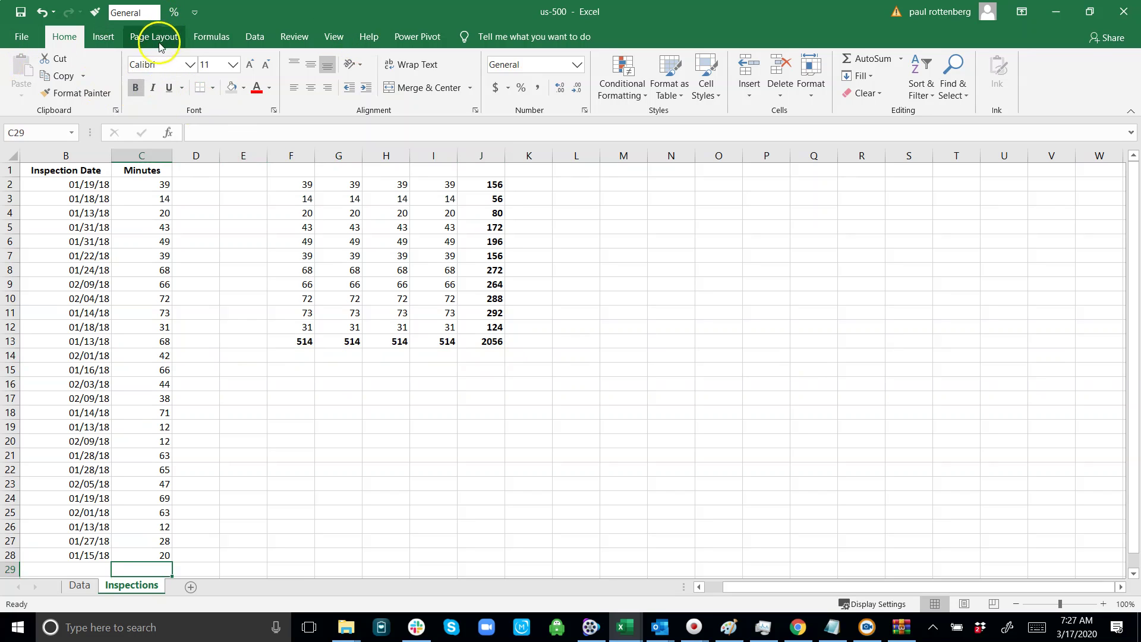
left_click(214, 39)
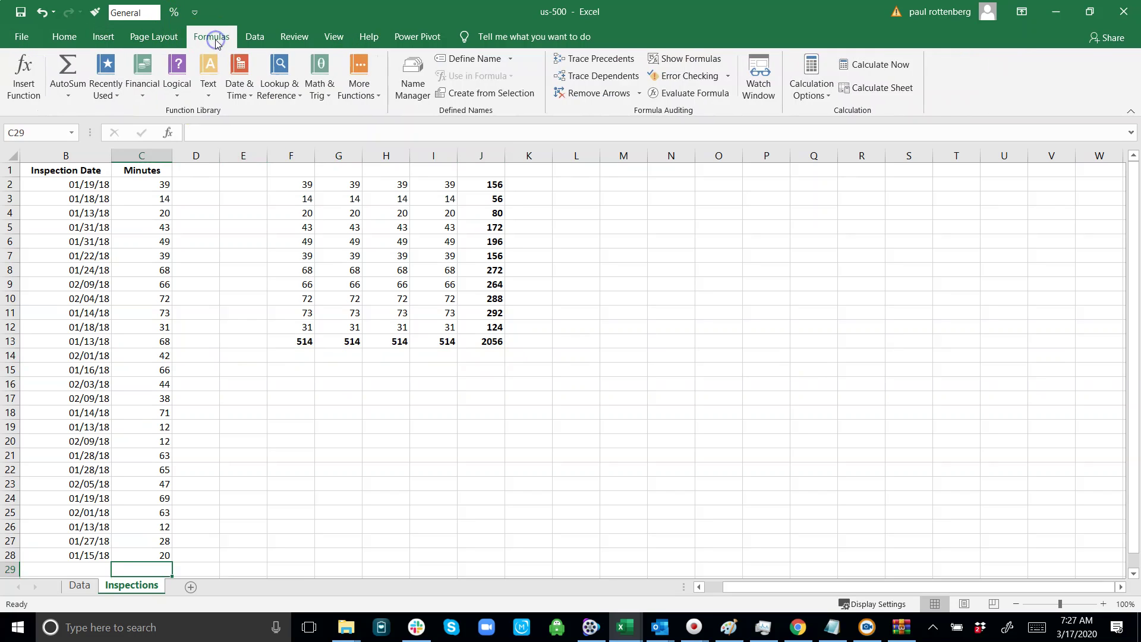
left_click(67, 97)
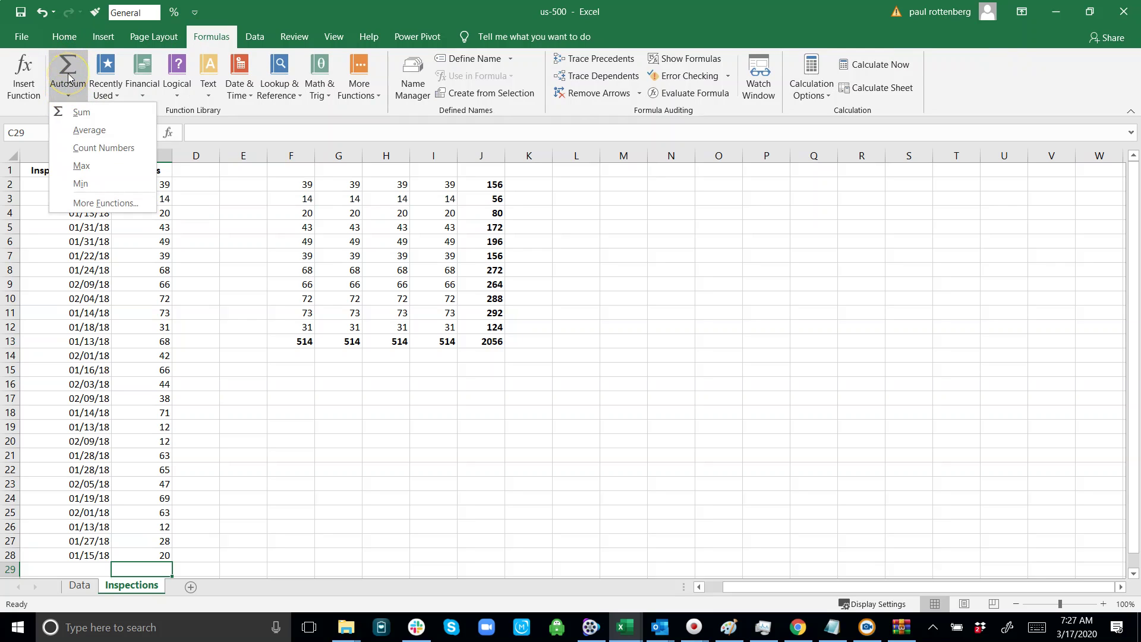
left_click(84, 130)
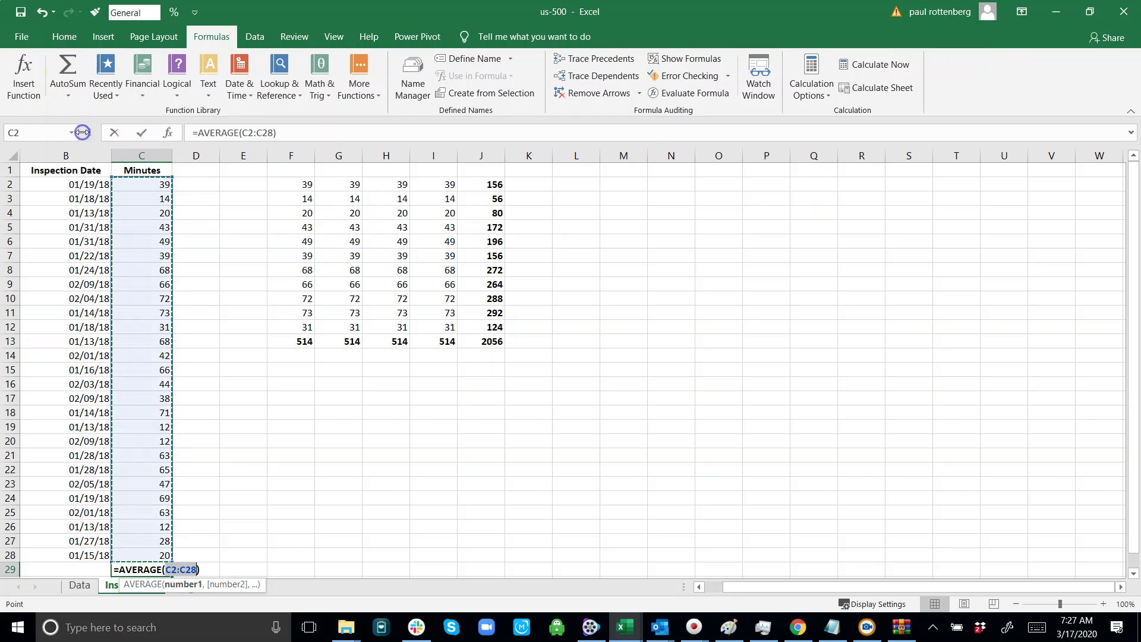
key("ctrl+Return")
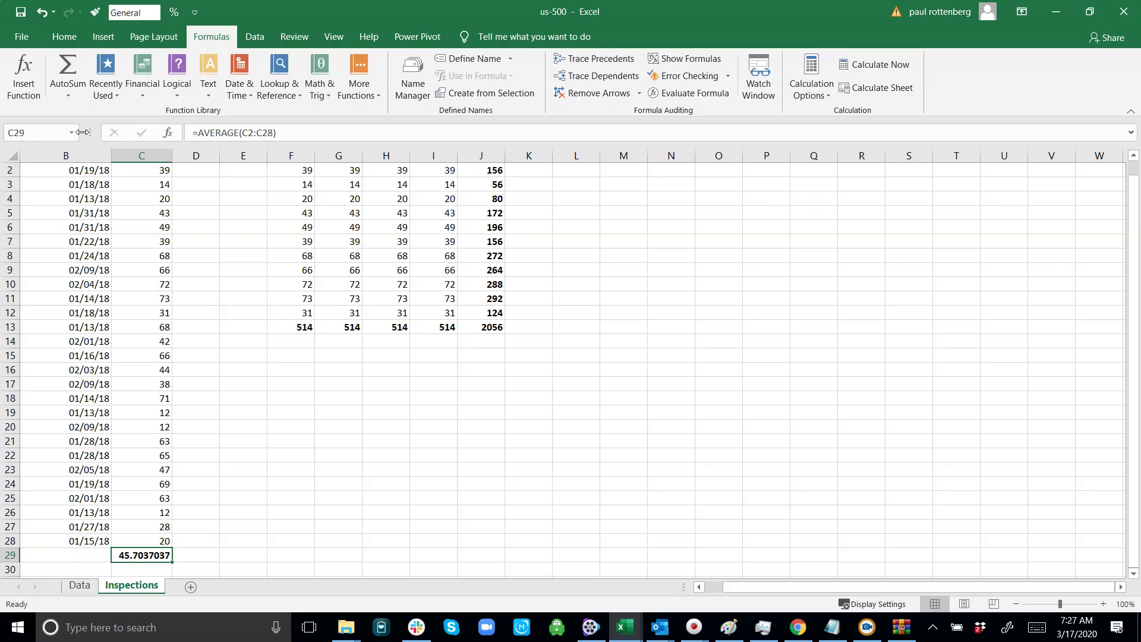
Copy the block F2:J13 including its totals and paste it starting at M2.
key("Right")
key("Right")
key("Right")
key("ctrl+Up")
key("ctrl+Up")
key("ctrl+Up")
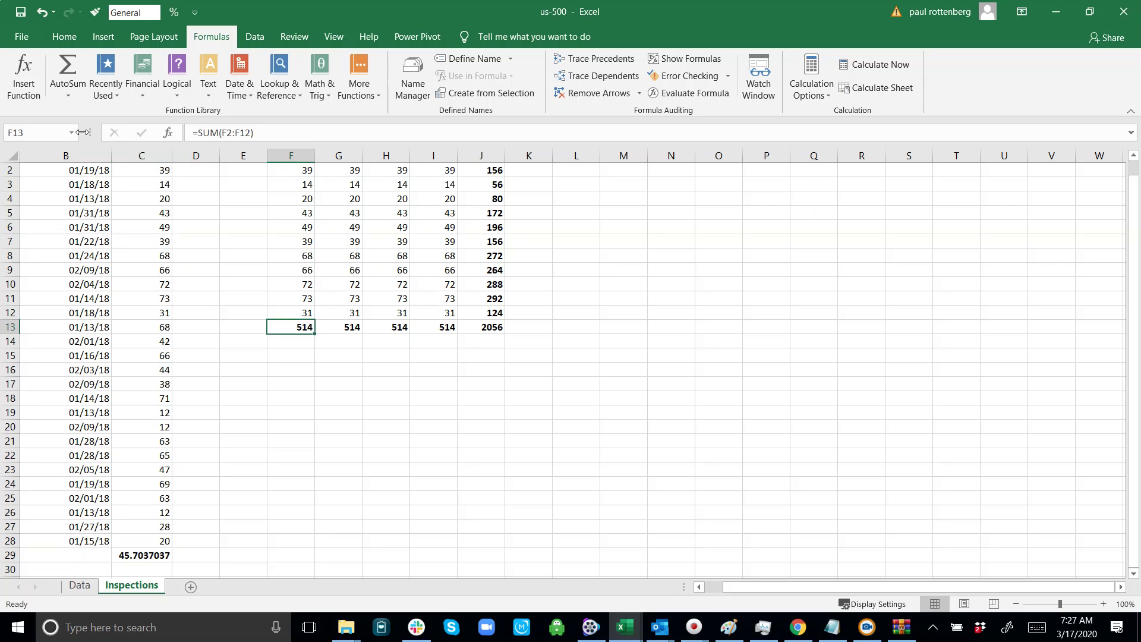
key("Down")
key("ctrl+shift+Right")
key("shift+Down")
key("ctrl+shift+Down")
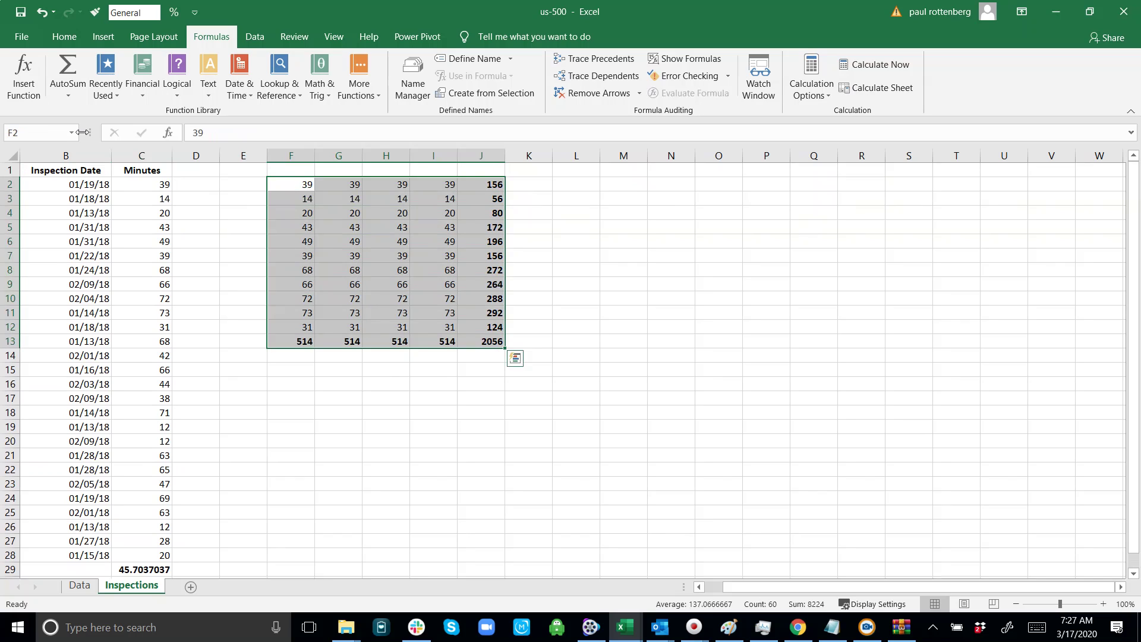
key("ctrl+c")
key("Right")
key("Right")
key("Right")
key("Right")
key("Right")
key("Right")
key("Right")
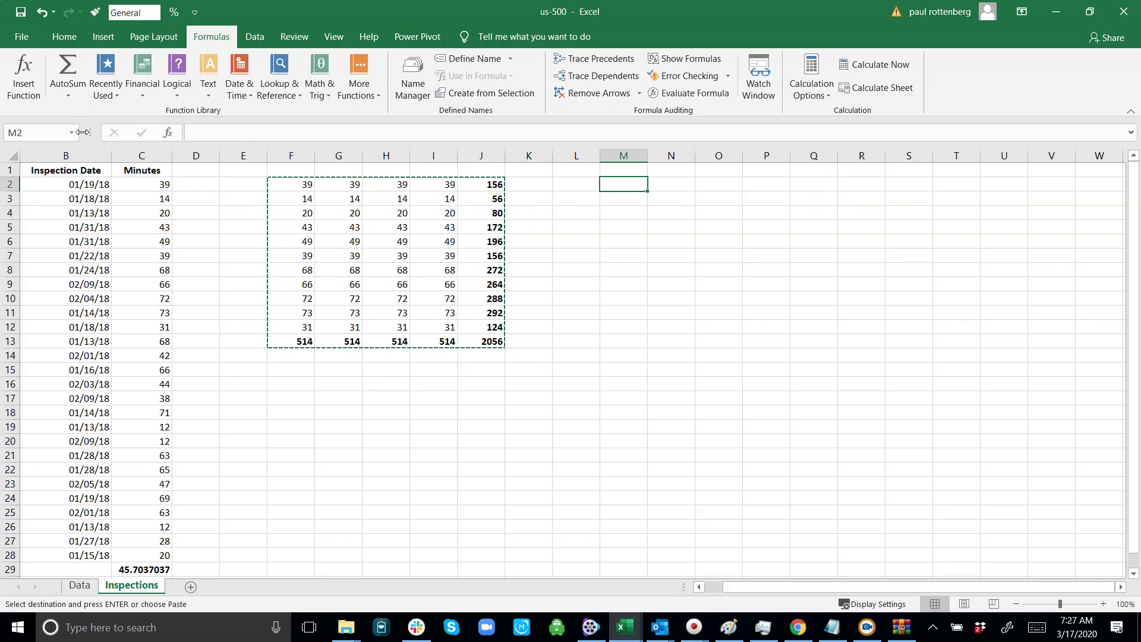
key("ctrl+v")
Replace the total in Q2 with the average of M2:P2 and fill the formula down to Q12.
key("Right")
key("Right")
key("Right")
key("Right")
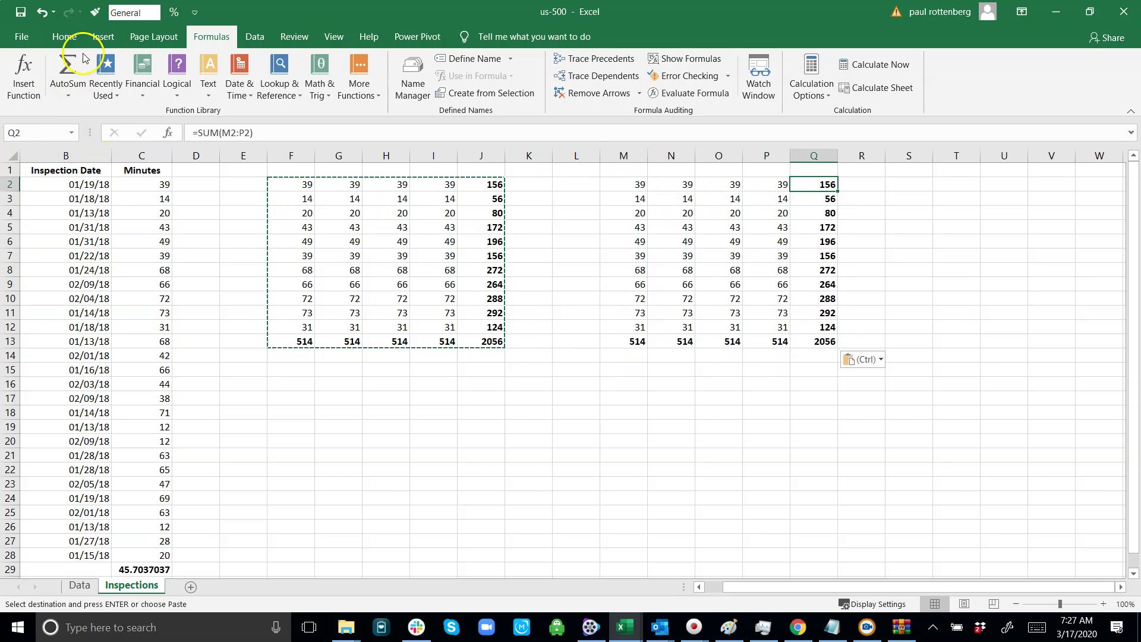
left_click(69, 96)
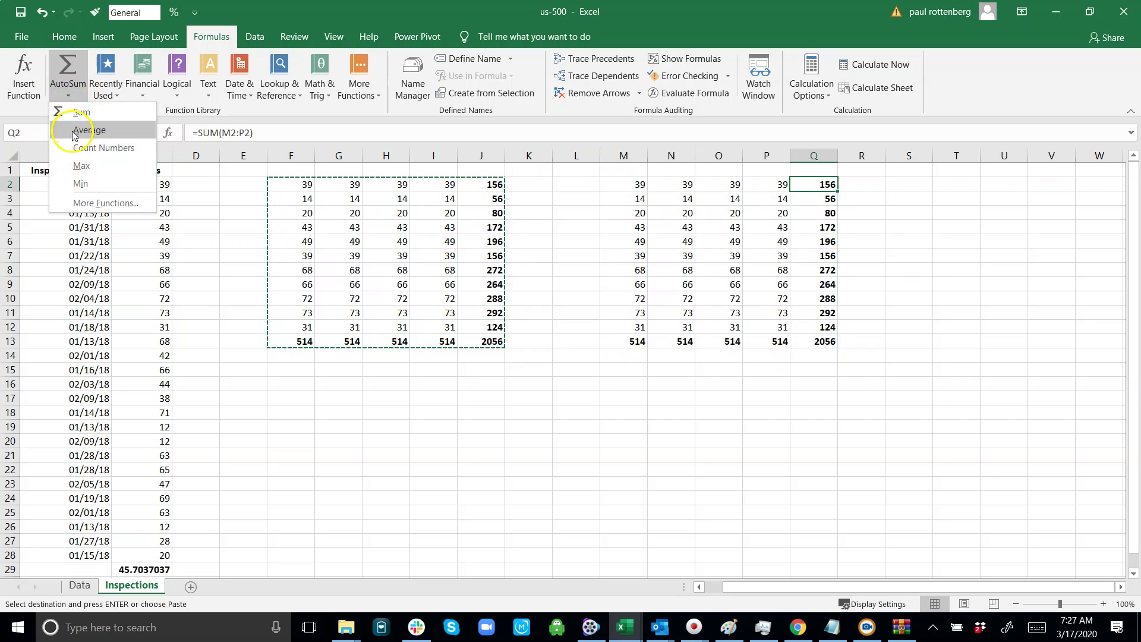
left_click(72, 112)
key("Return")
key("Up")
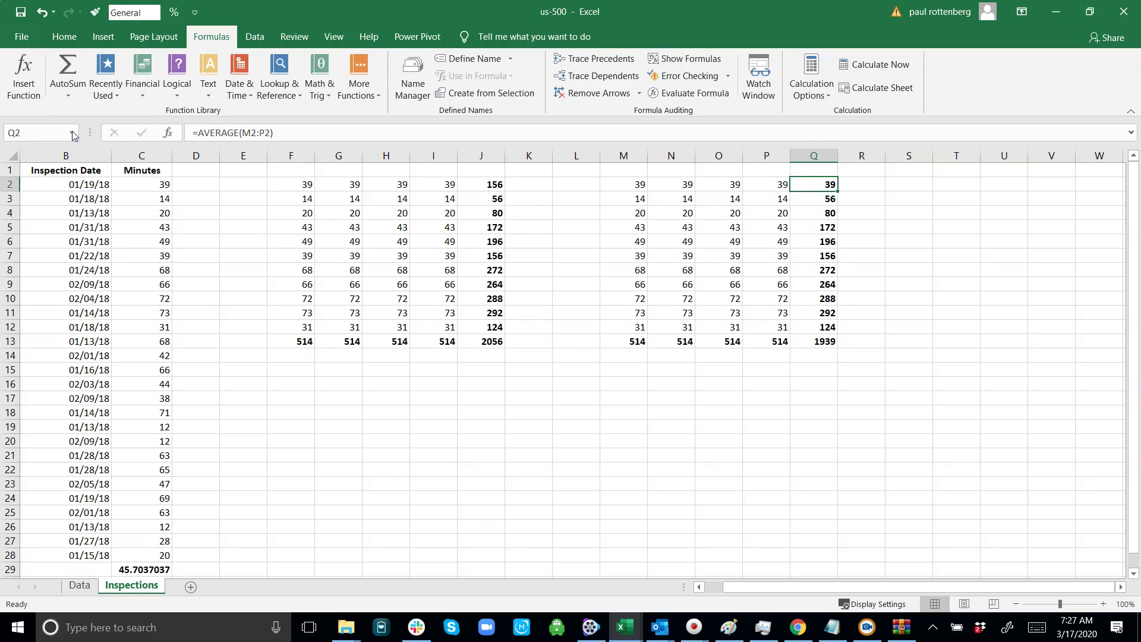
double_click(838, 191)
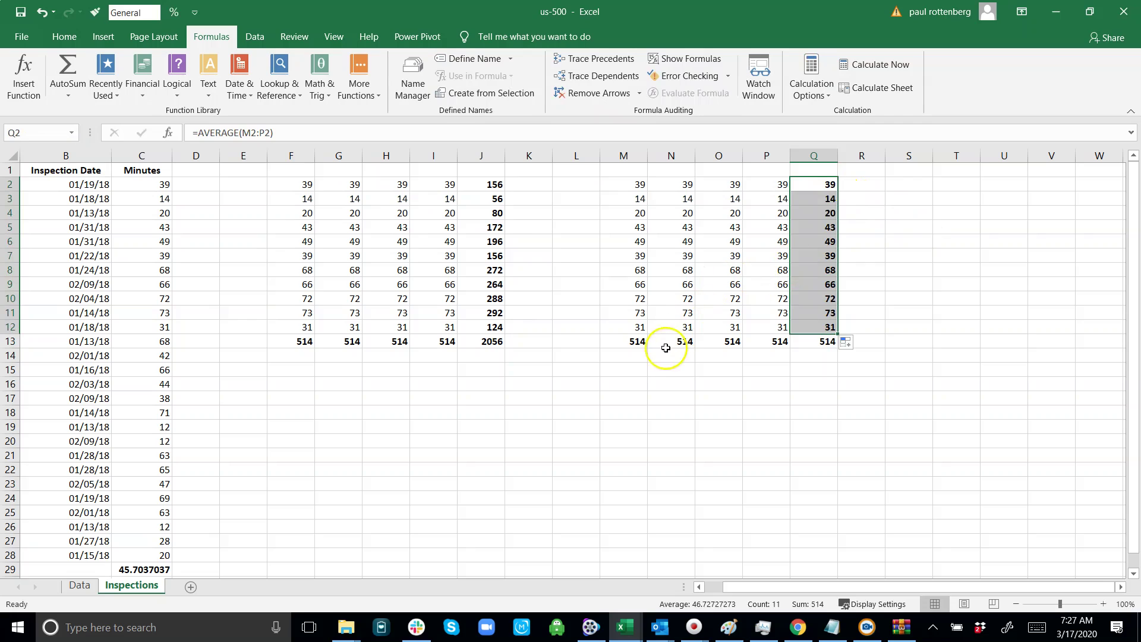
Replace the total in M13 with the average of M2:M12 and fill the formula across to Q13.
left_click(632, 344)
left_click(68, 93)
left_click(85, 130)
left_click(142, 133)
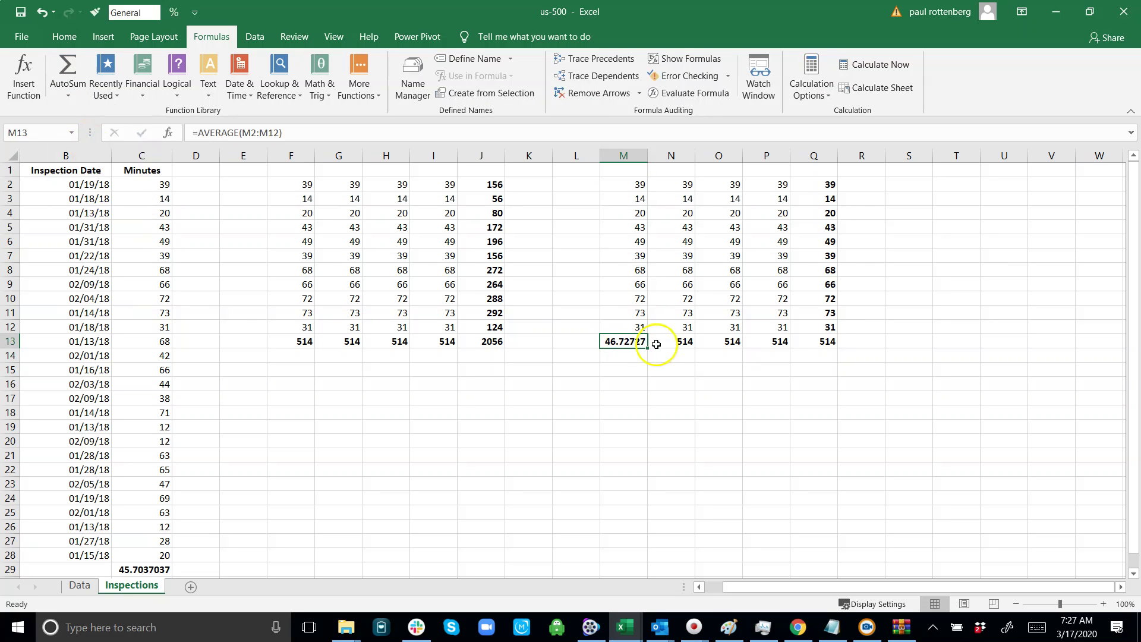
left_click_drag(649, 348, 836, 340)
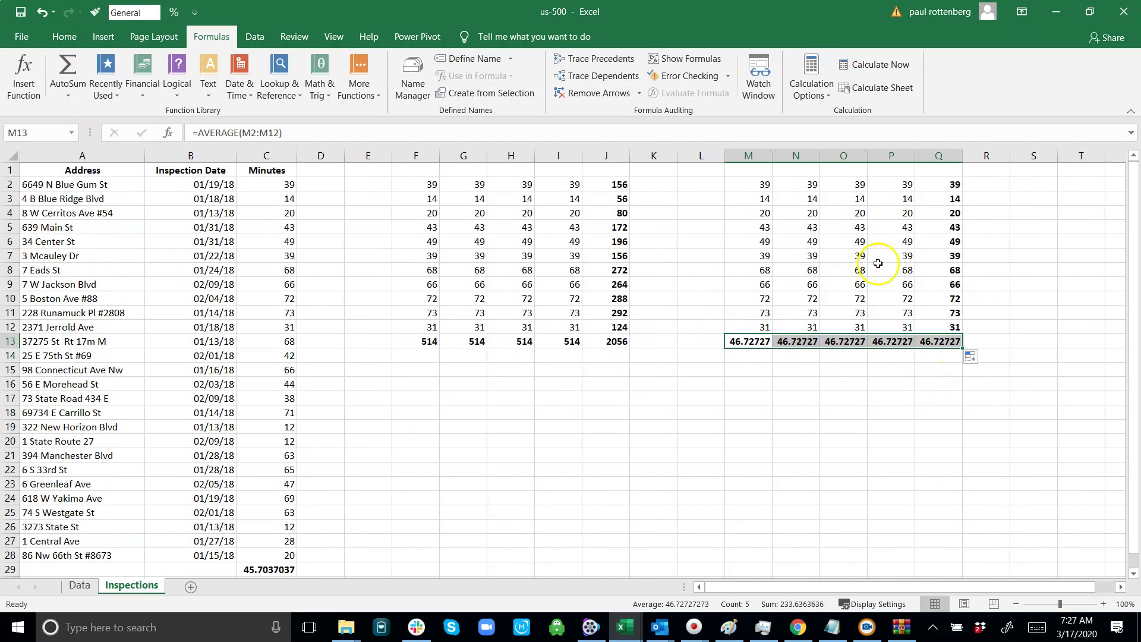
left_click(751, 341)
key("Up")
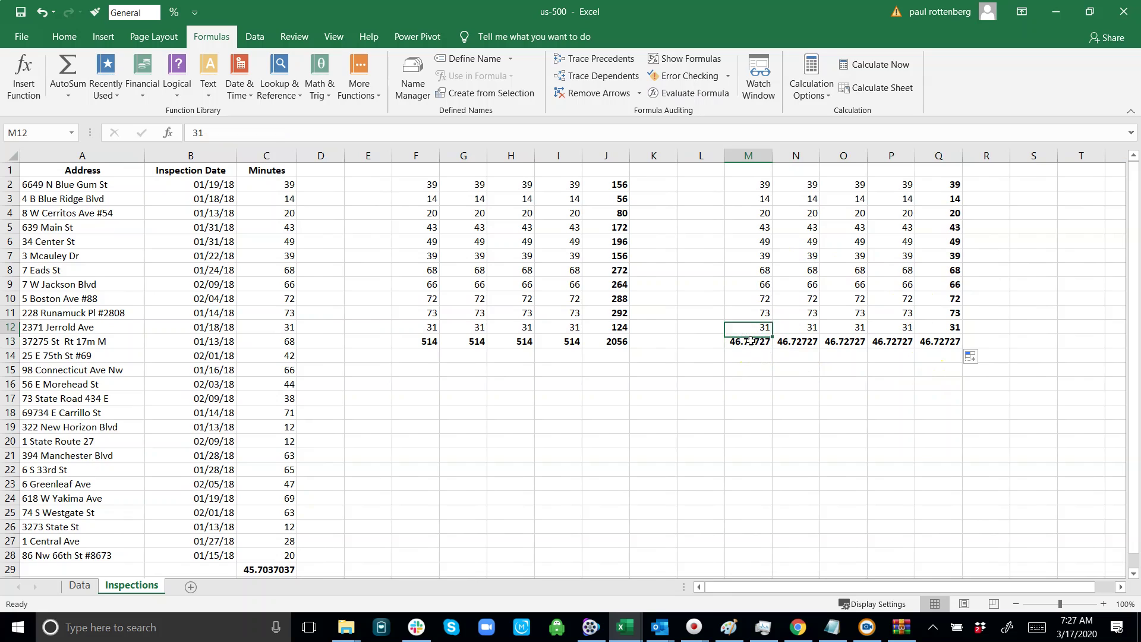
key("Right")
key("Right")
key("Right")
key("Right")
key("Right")
key("Right")
key("Right")
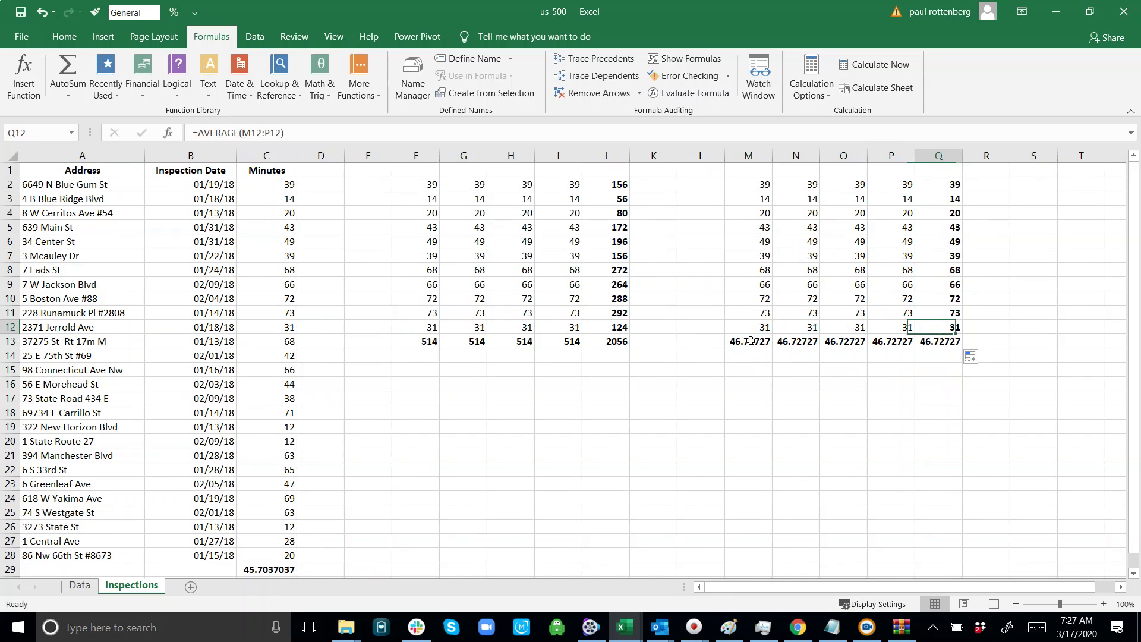
key("Right")
key("Left")
key("Left")
key("Left")
key("Left")
key("Left")
key("Left")
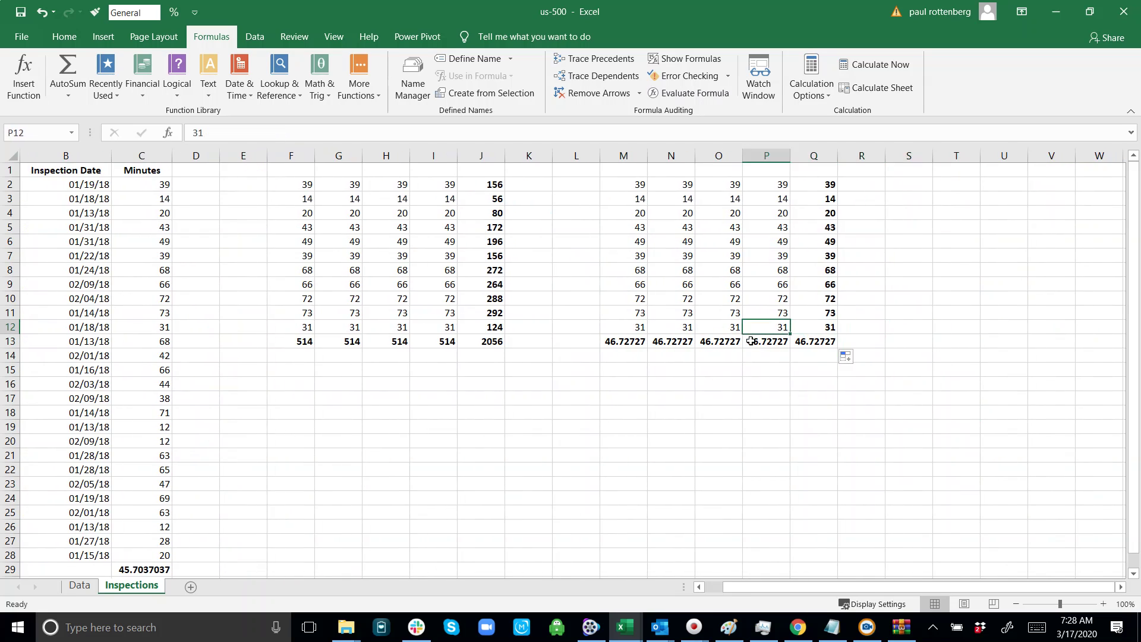
key("Right")
key("Up")
key("Up")
key("Up")
key("Up")
key("Up")
key("Right")
key("Up")
key("Left")
key("Left")
key("Left")
key("Down")
key("Down")
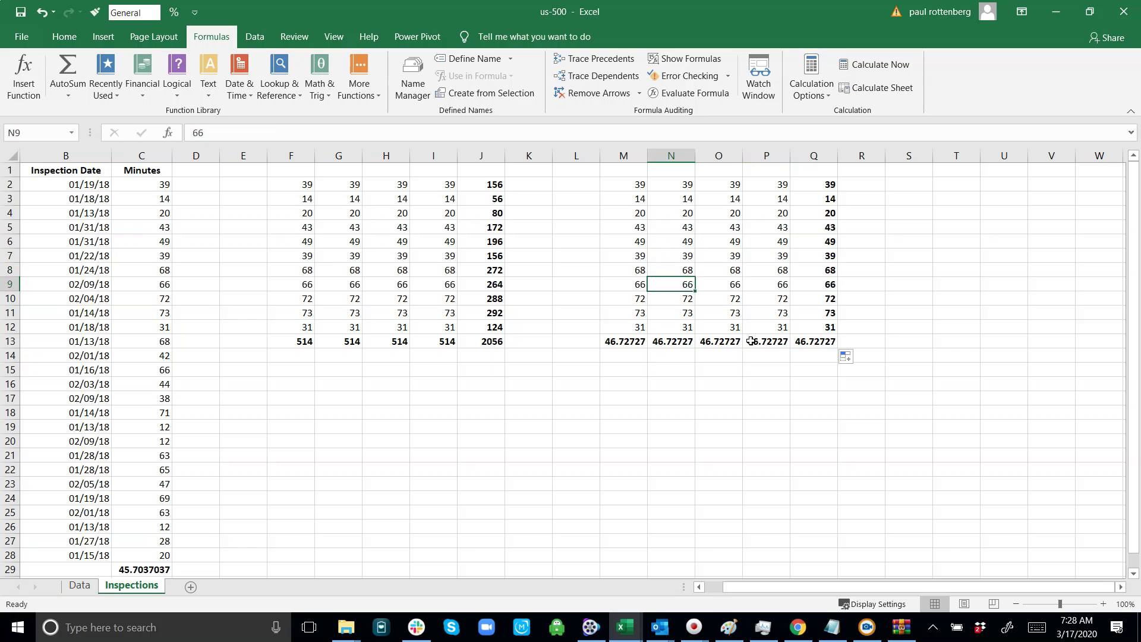
Select the values M2:P12 to check their average against the overall average in Q13.
key("Up")
key("Up")
key("Up")
key("Up")
key("Up")
key("Up")
key("Left")
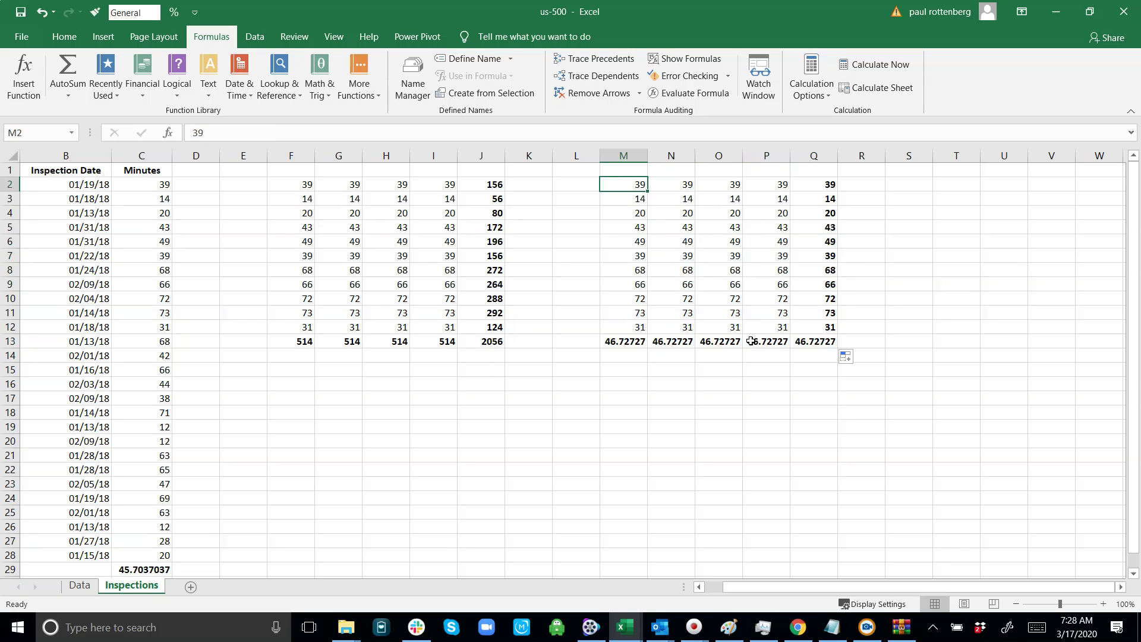
key("ctrl+shift+Down")
key("shift+Up")
key("ctrl+shift+Right")
key("ctrl+shift+Right")
key("ctrl+shift+Left")
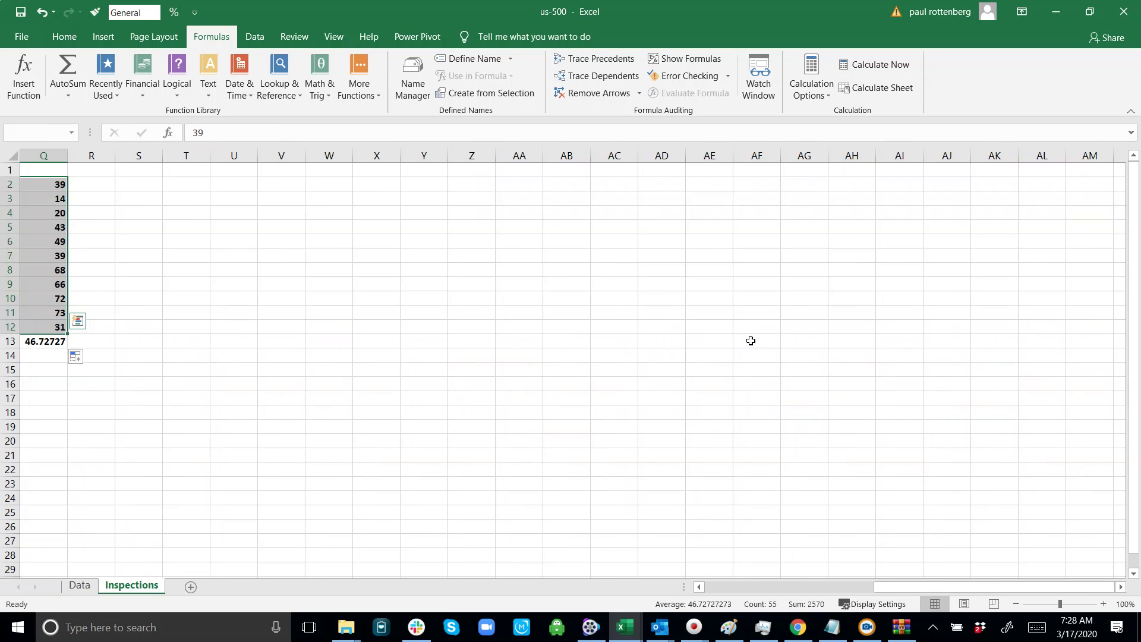
key("shift+Left")
key("shift+Left")
key("shift+Left")
key("shift+Left")
key("shift+Left")
key("shift+Right")
key("shift+Right")
key("shift+Right")
key("shift+Right")
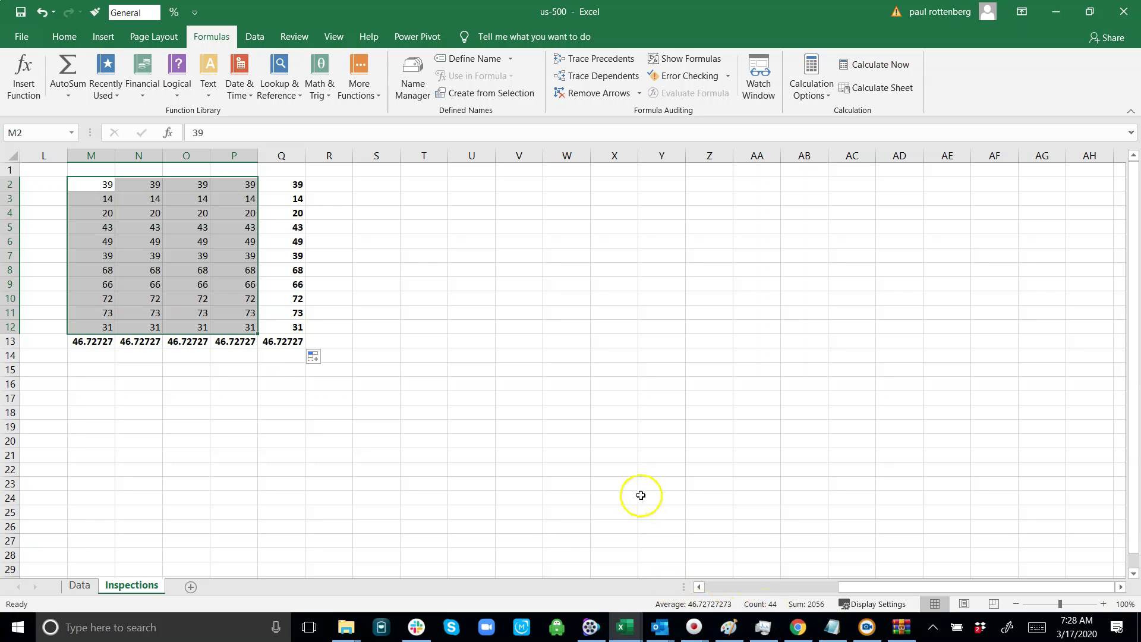
left_click(289, 342)
Review the functions offered by AutoSum and the Insert Function dialog without inserting one.
key("Left")
key("Home")
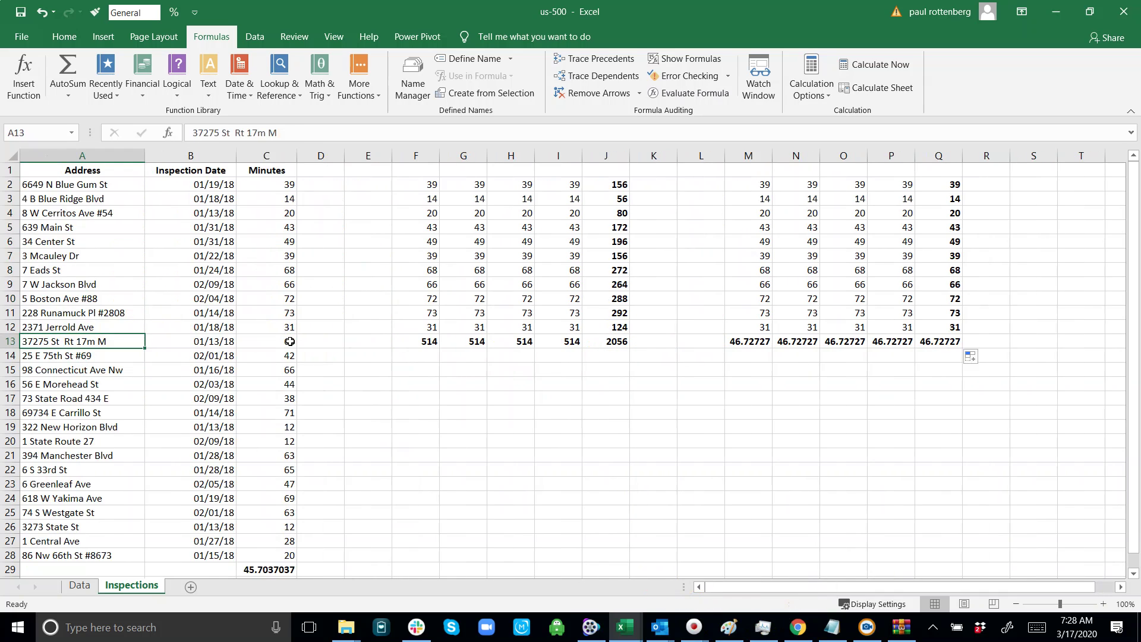
left_click(66, 98)
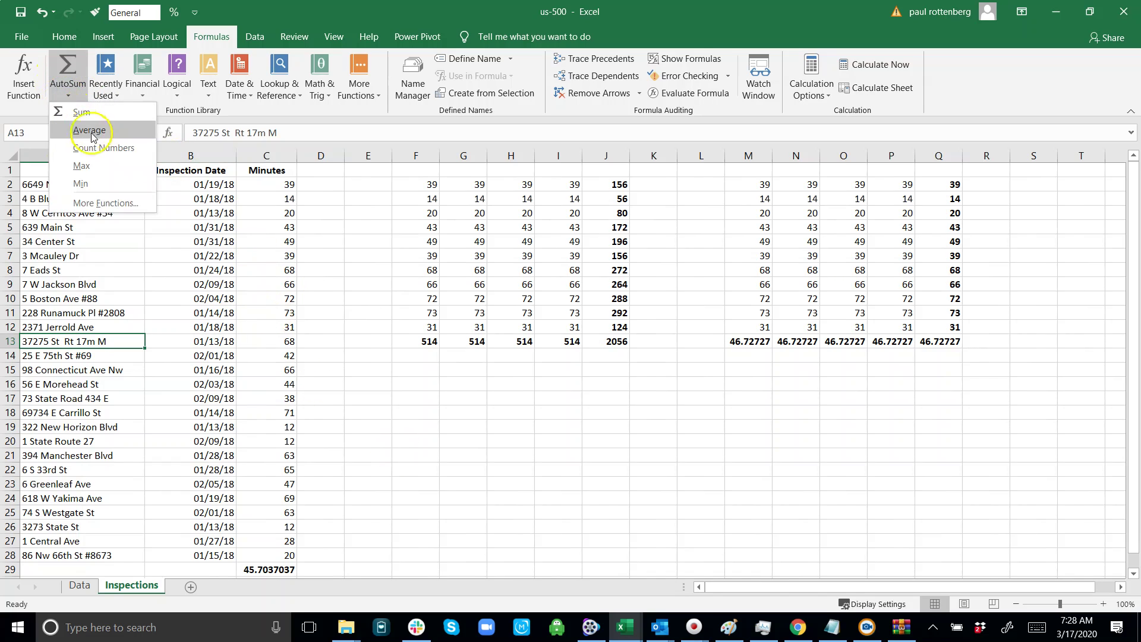
left_click(90, 203)
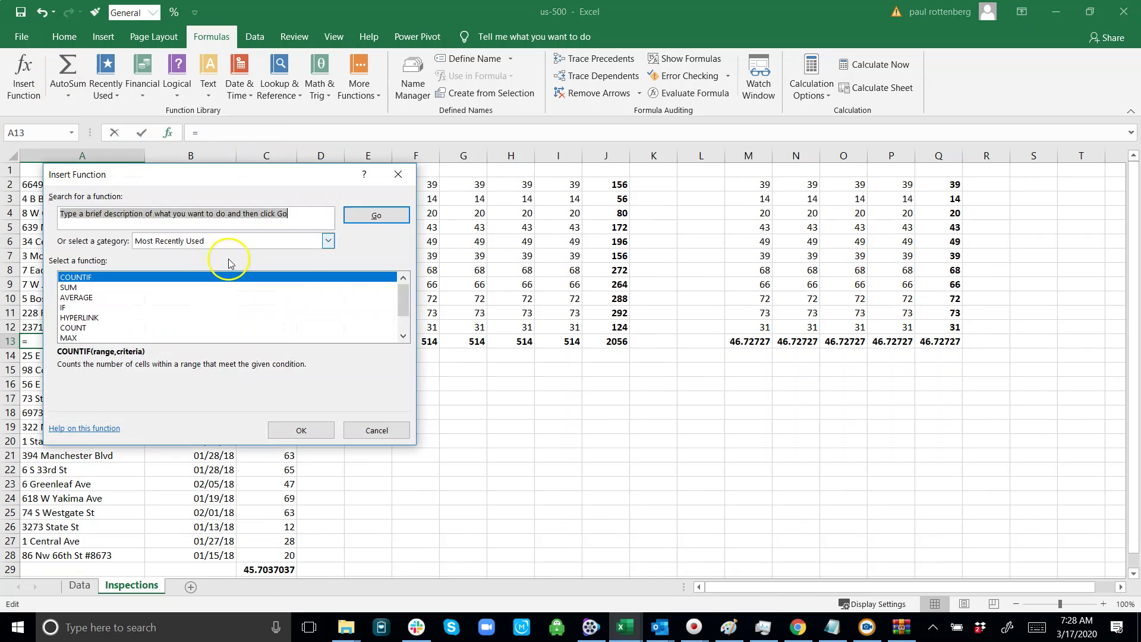
mouse_move(402, 299)
left_mouse_down()
mouse_move(402, 320)
mouse_move(403, 280)
left_mouse_up()
left_click(349, 439)
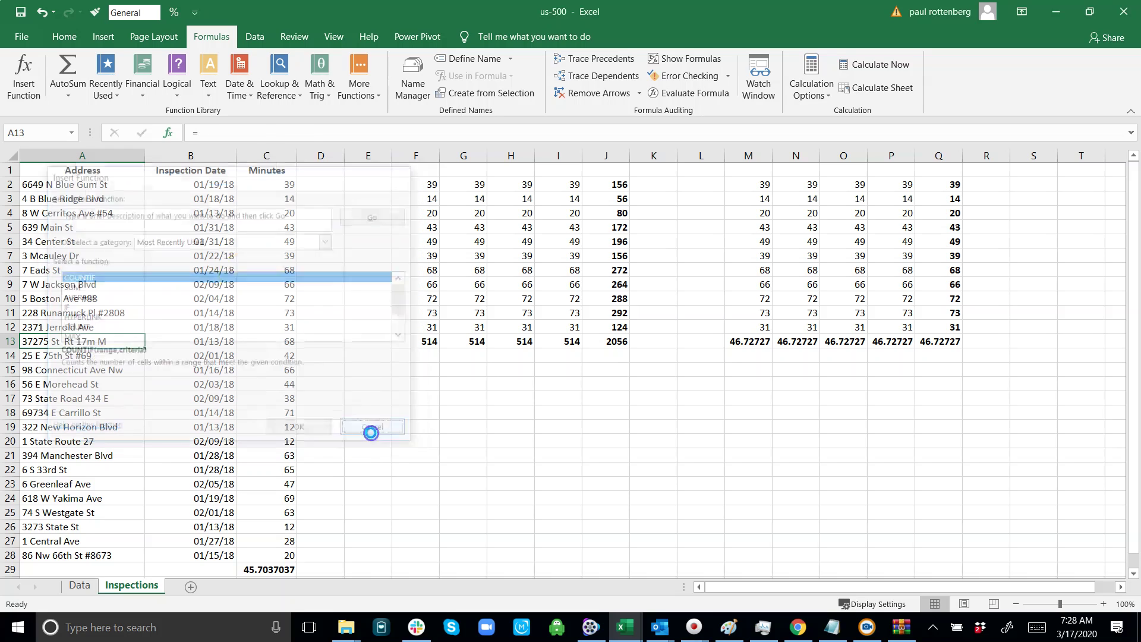
left_click(67, 97)
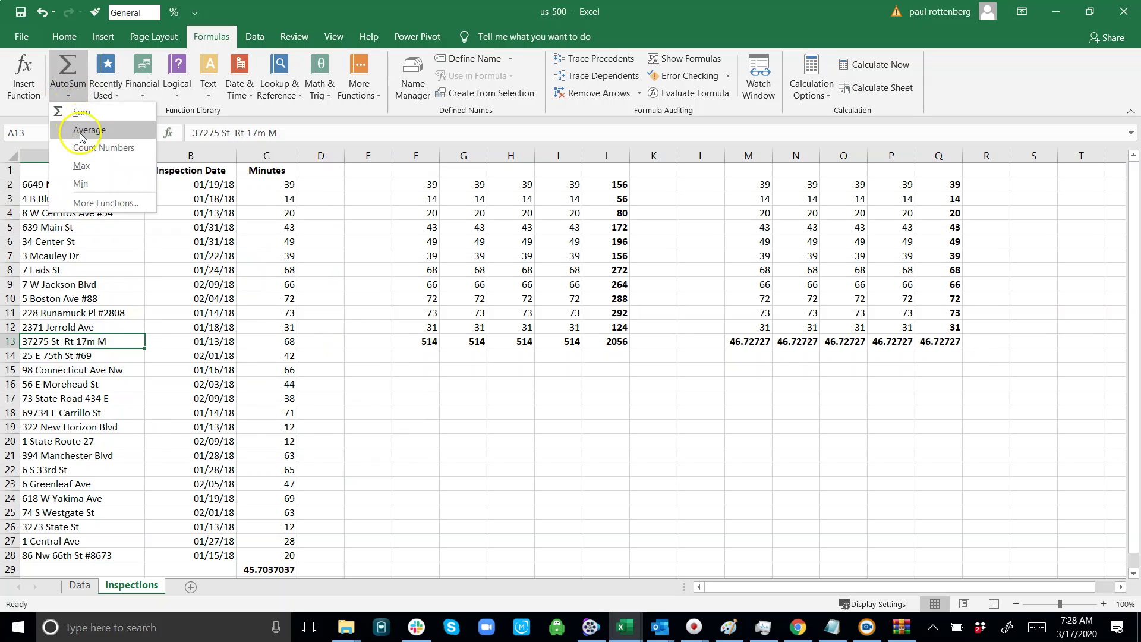
left_click(86, 200)
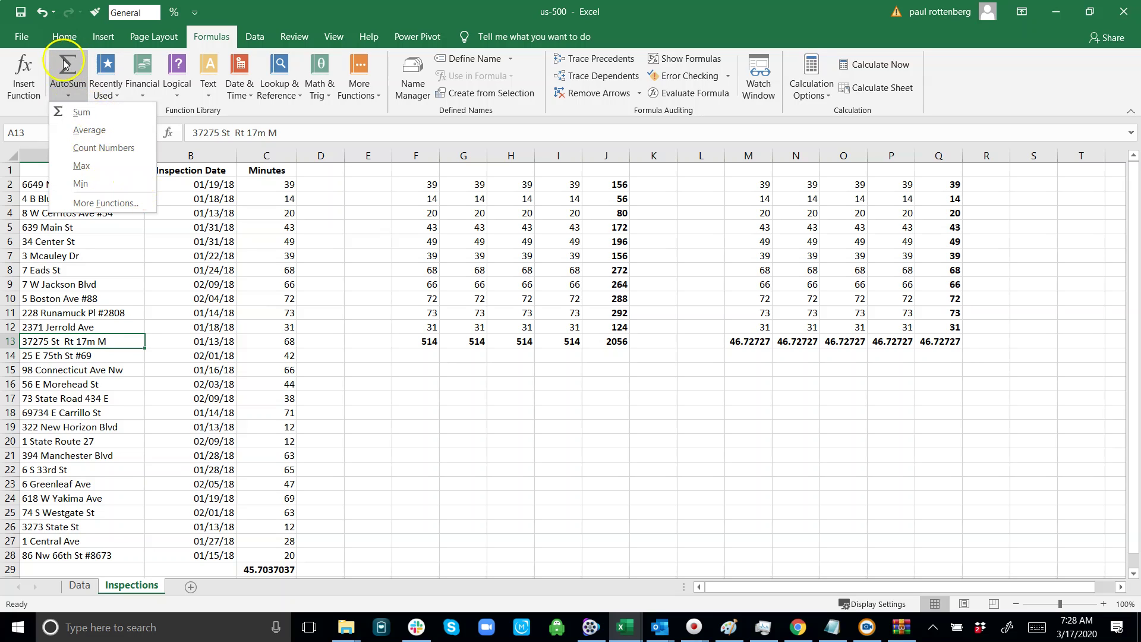
left_click(497, 419)
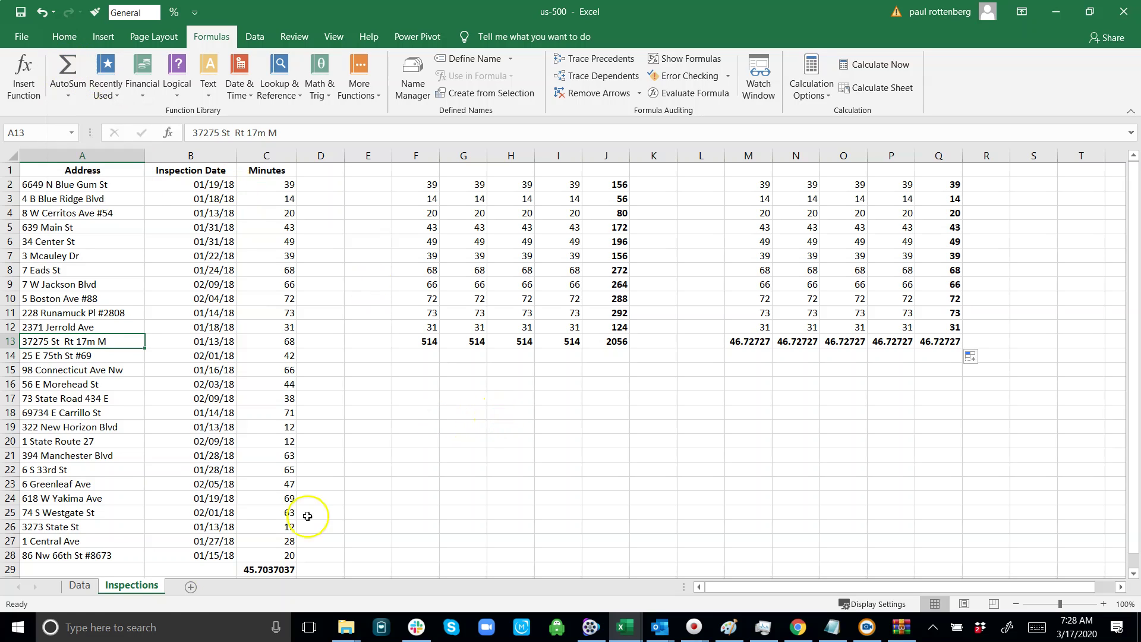